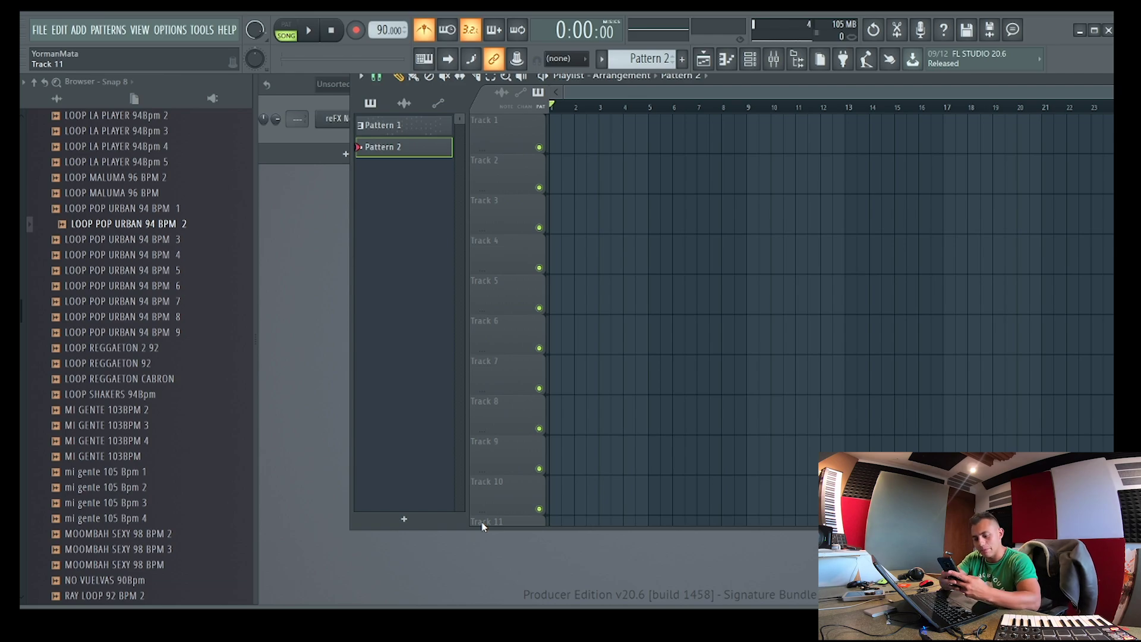
Place Pattern 2 at the start of Track 1 and record a four-bar chord progression into it
left_click(560, 132)
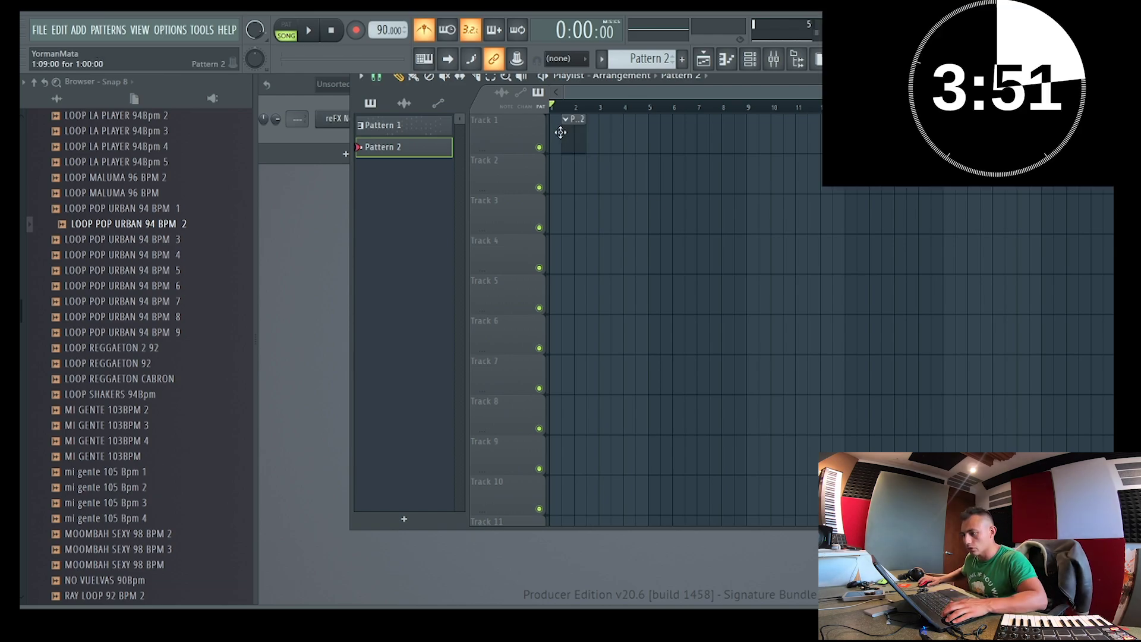
left_click_drag(586, 130, 562, 130)
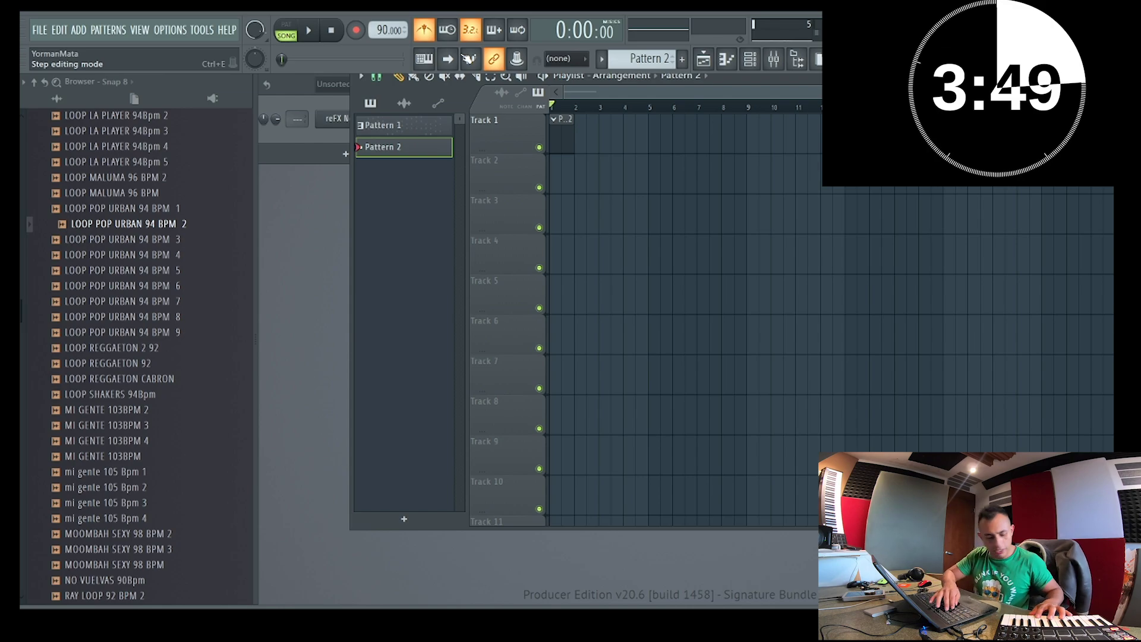
key("space")
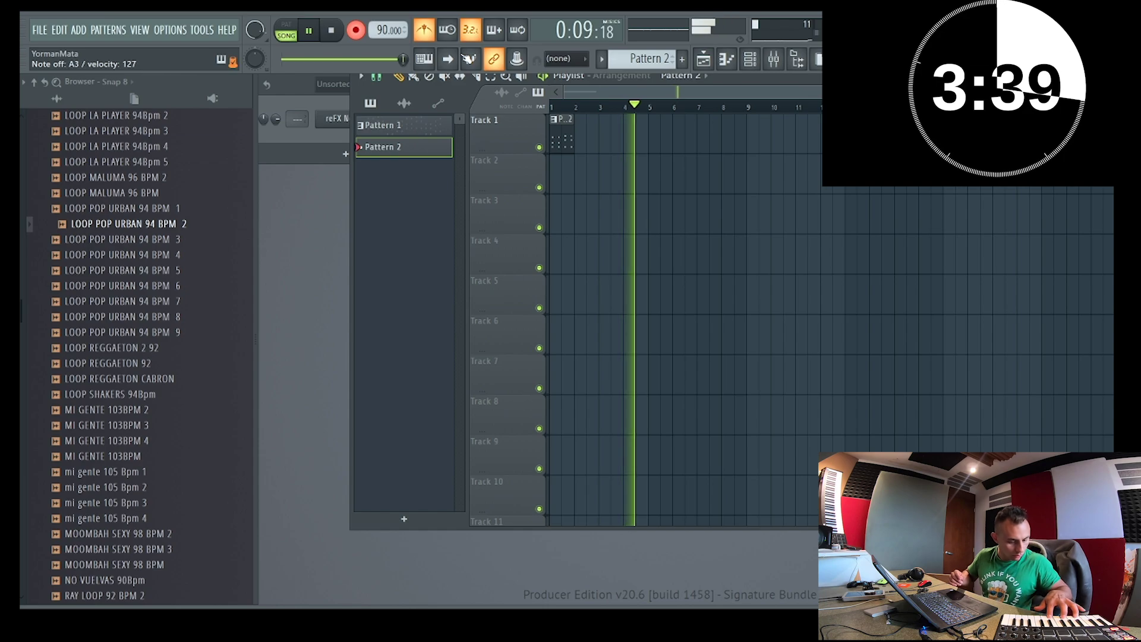
key("space")
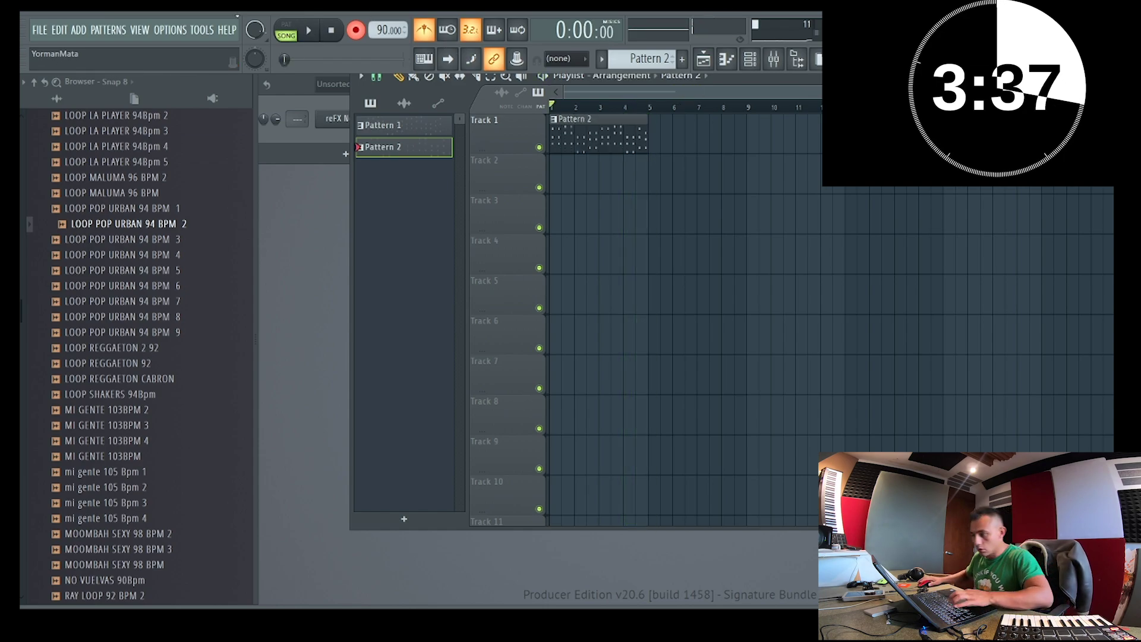
double_click(602, 131)
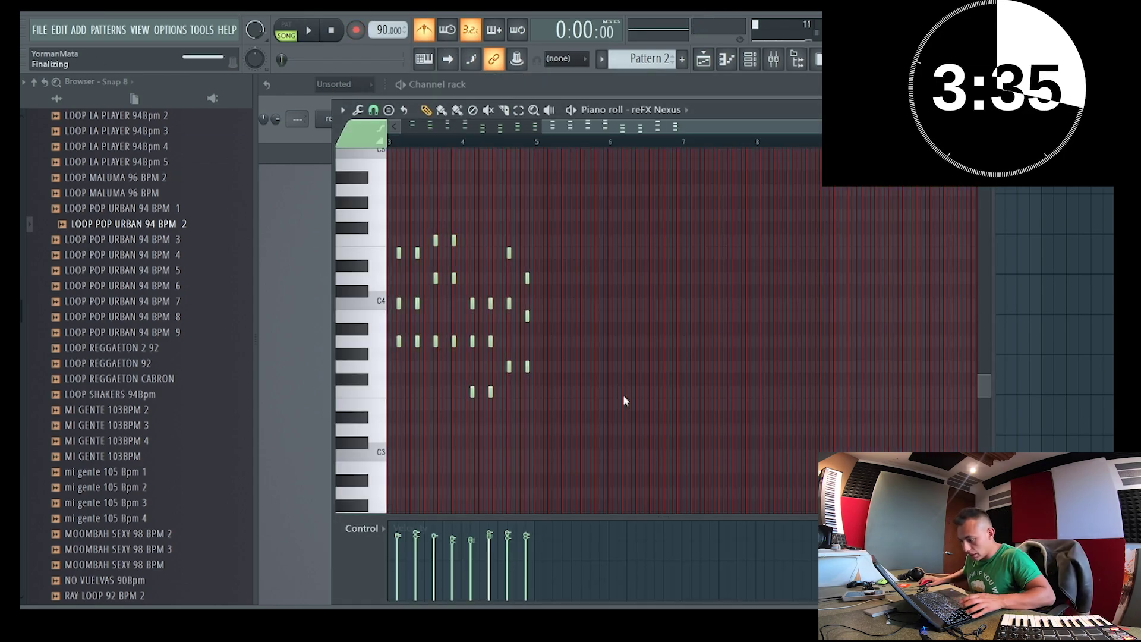
Create a new Pattern 3 and place it at the start of Track 2
key("F7")
key("F4")
left_click(554, 179)
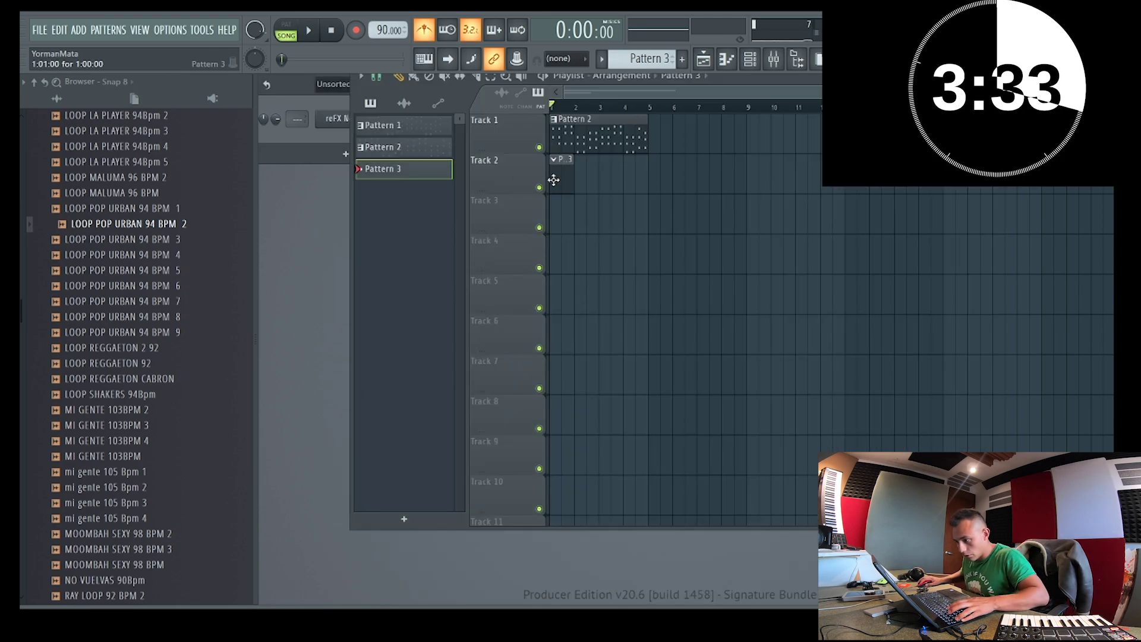
Add a 3x Osc channel and set its oscillator 2 coarse pitch to -12 semitones
key("F5")
scroll(344, 93, "up", 1)
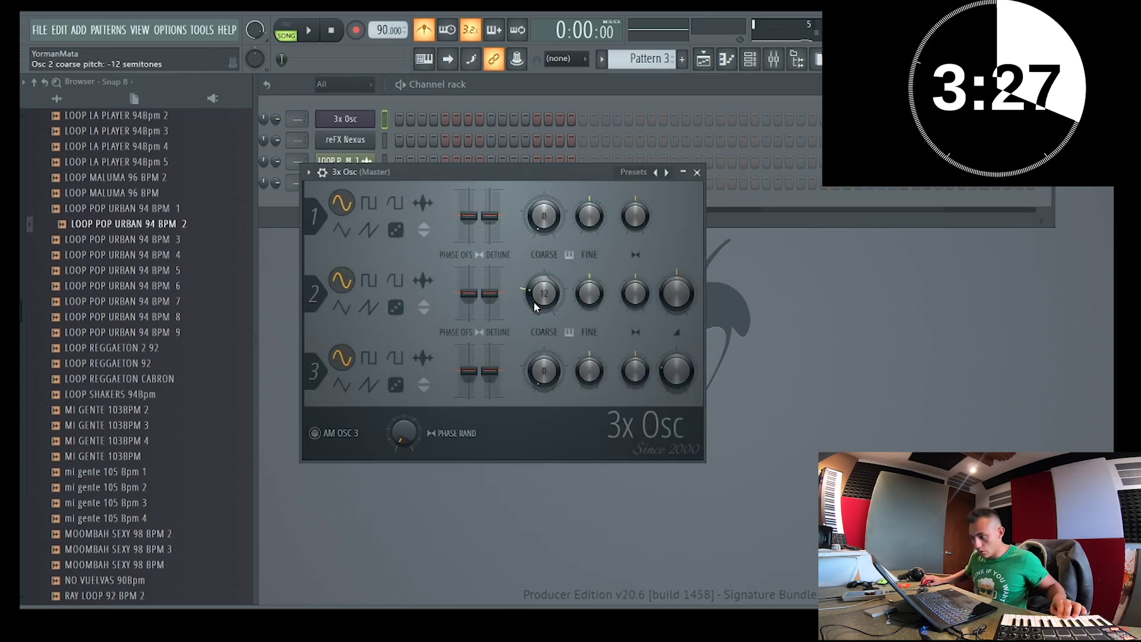
key("F5")
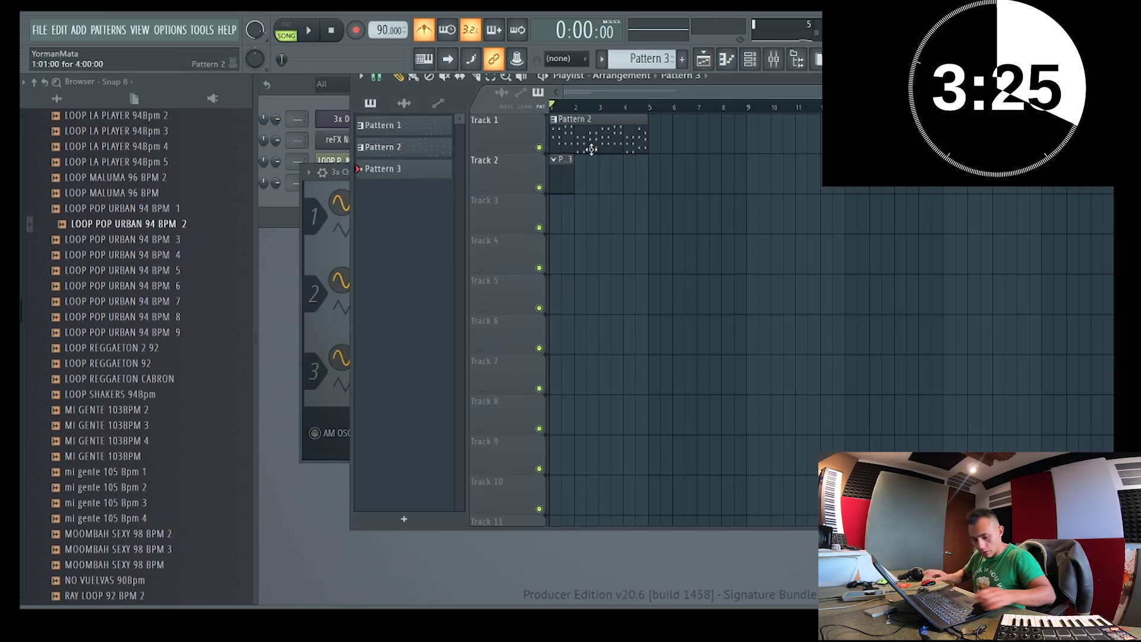
Record a four-bar single-note line into Pattern 3 with 3x Osc and delete the extra A3 note at bar 5
key("space")
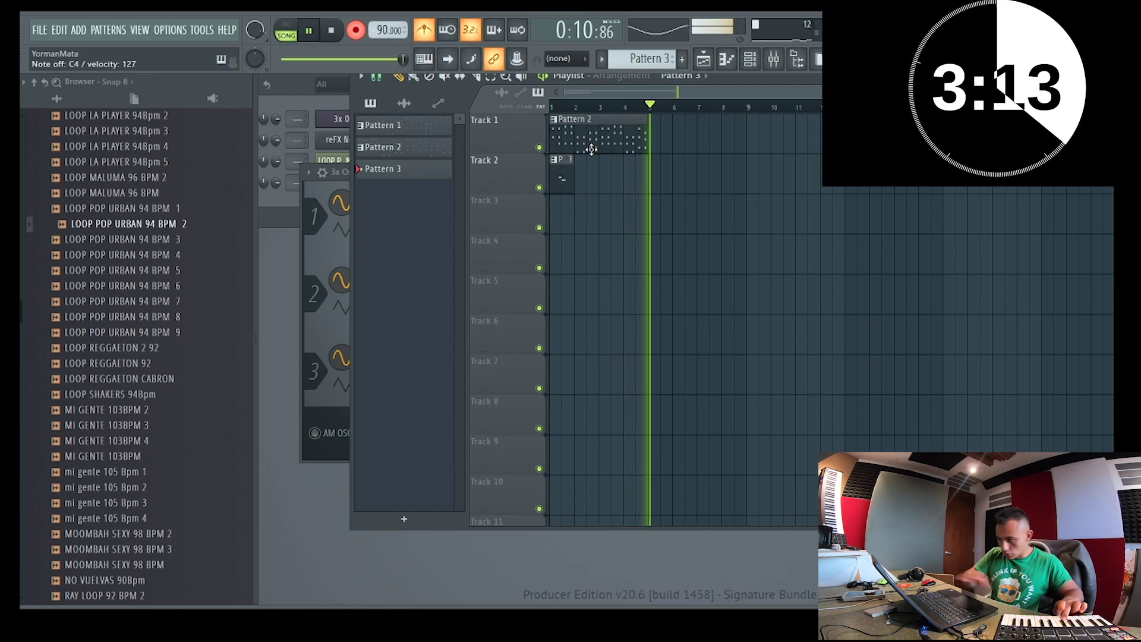
key("space")
double_click(608, 187)
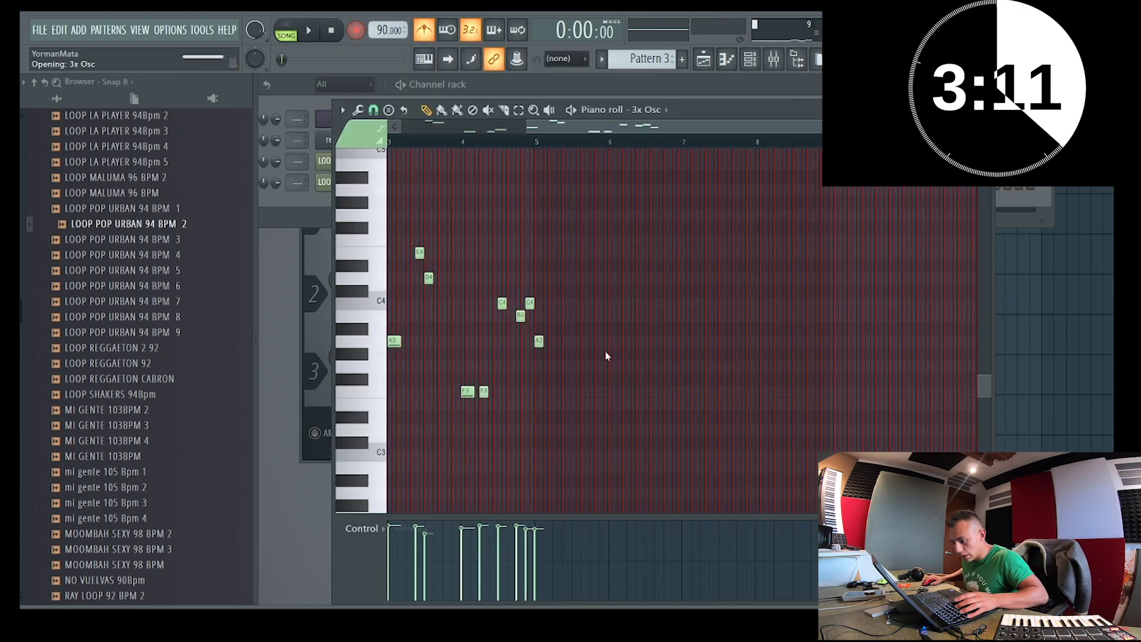
scroll(410, 391, "left", 3)
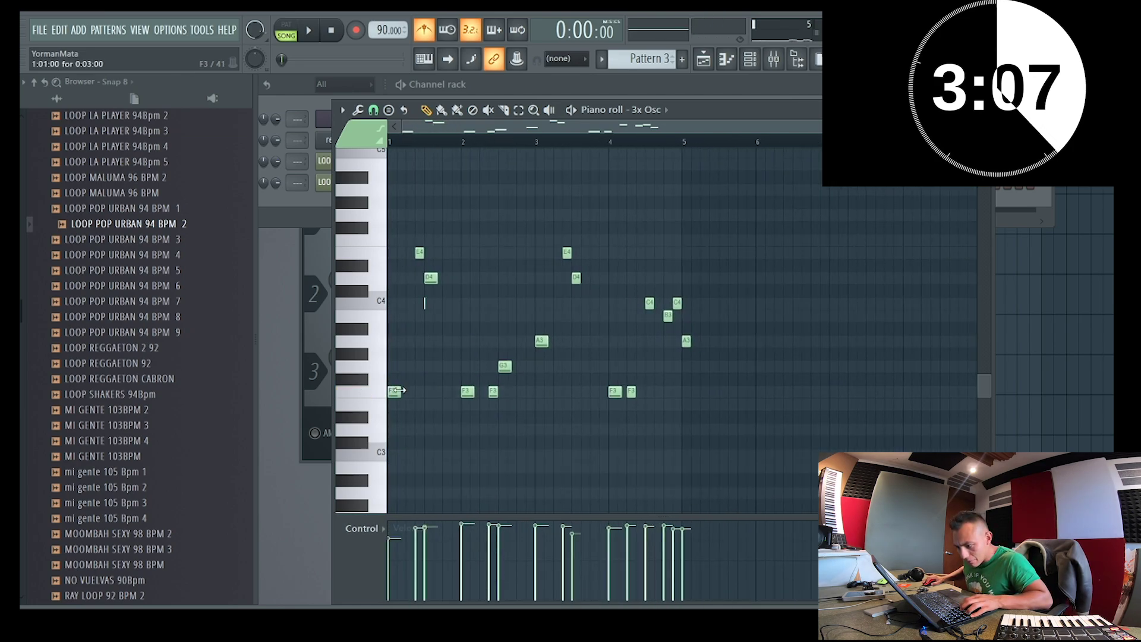
key("ctrl+z")
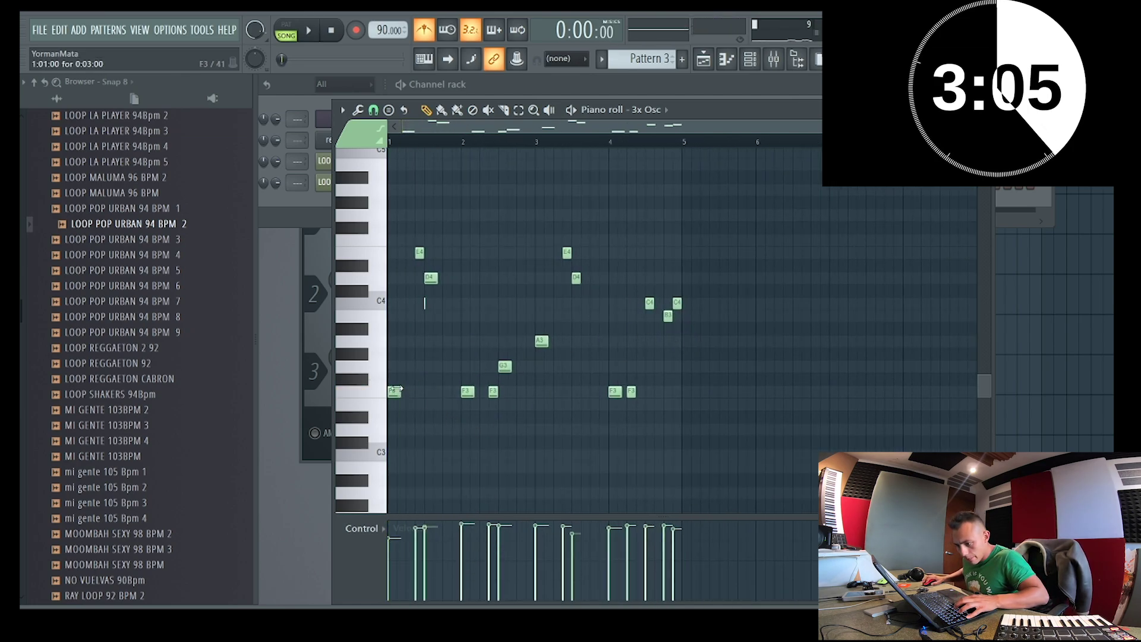
left_click(374, 339)
key("F5")
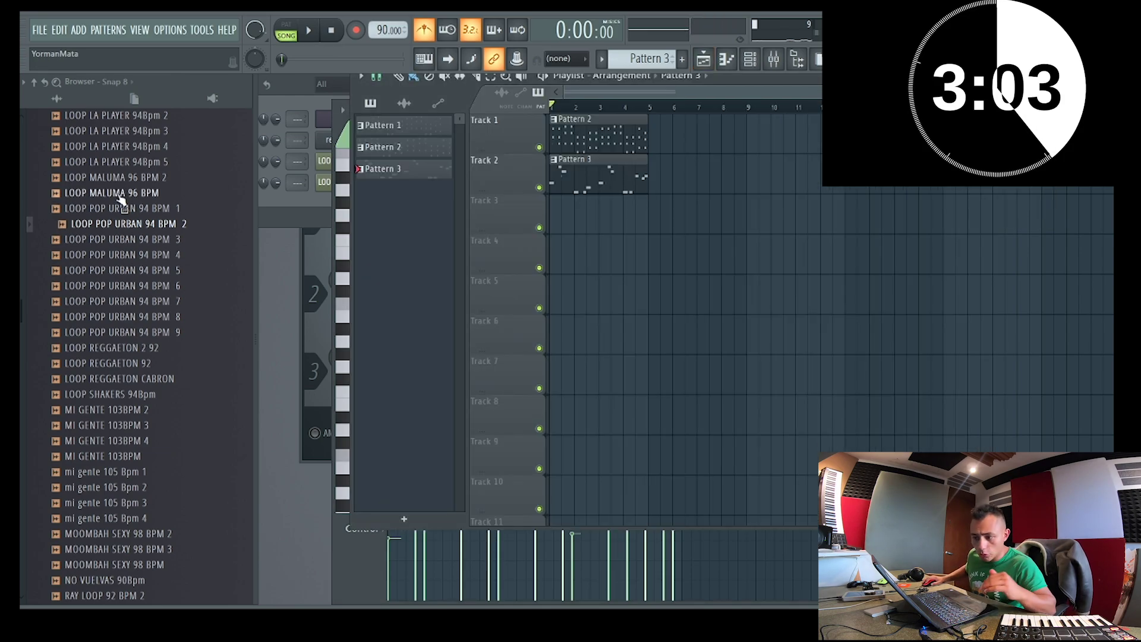
Arrange a copy of Pattern 2, the Pattern 3 clip and LOOP POP URBAN 94 BPM 1 at bar 5 on Tracks 1, 2 and 3
left_click_drag(121, 208, 553, 218)
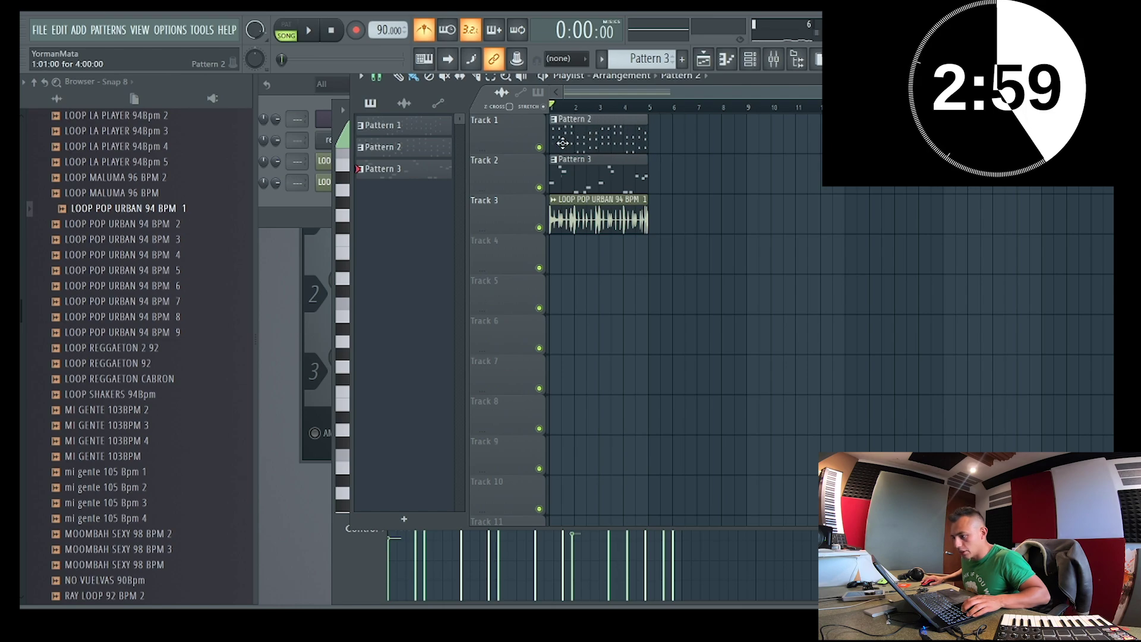
left_click(661, 184)
right_click(630, 178)
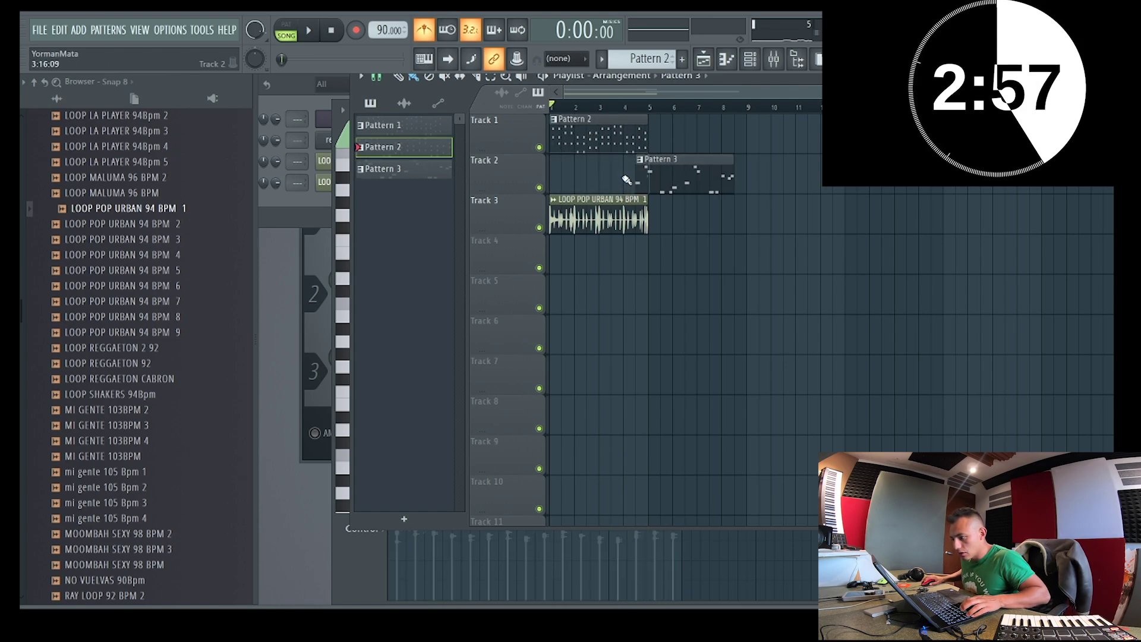
left_click(673, 176)
left_click_drag(623, 217, 722, 218)
left_click_drag(628, 142, 715, 143)
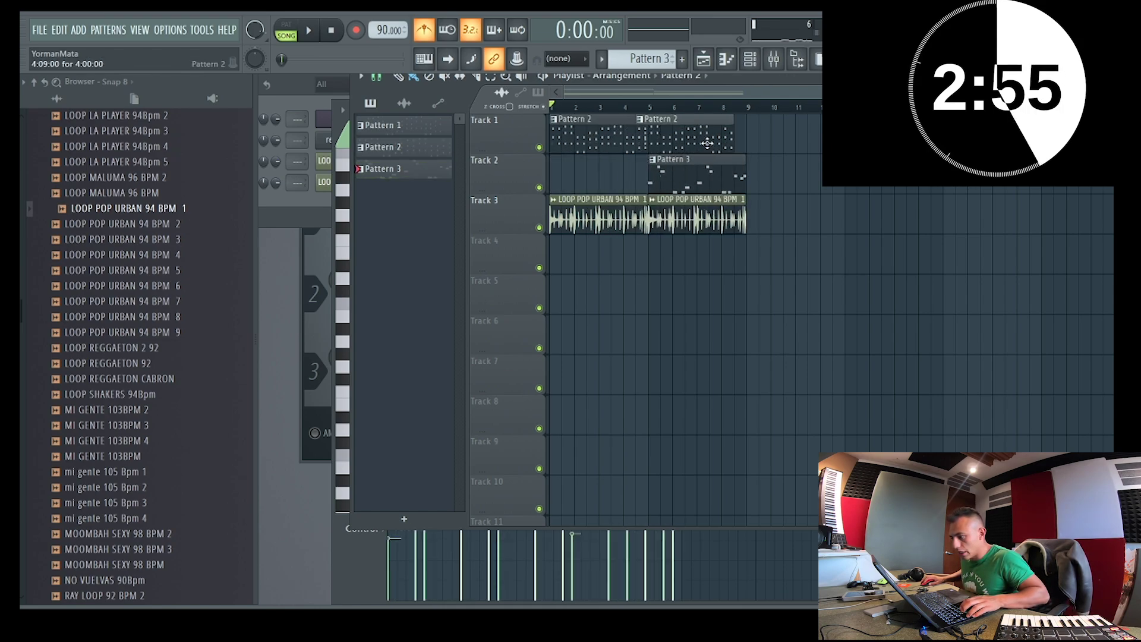
right_click(622, 223)
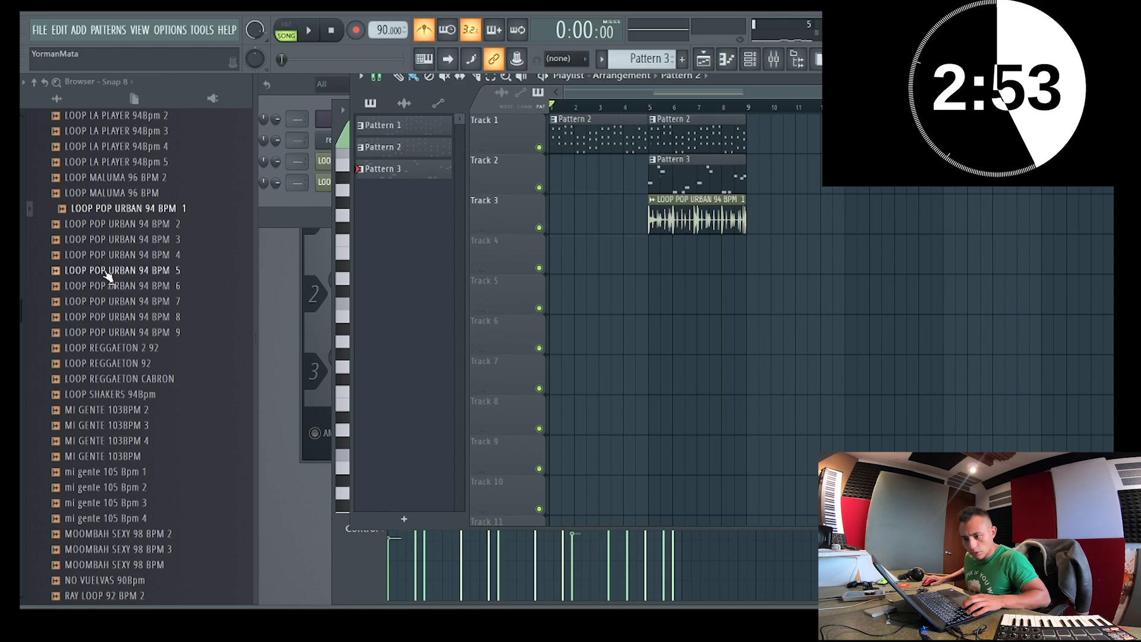
Place LOOP POP URBAN 94 BPM 2 and 3 at bars 9 and 13 of Track 3, and copy Patterns 2 and 3 to bar 9
left_click_drag(119, 223, 755, 224)
left_click_drag(157, 239, 859, 219)
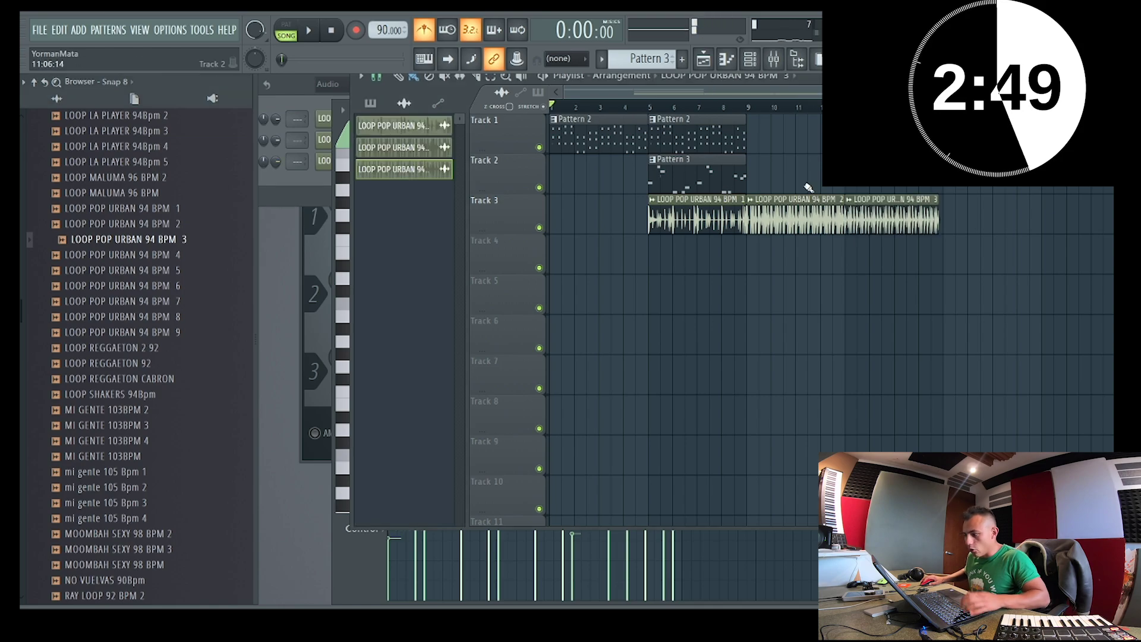
left_click_drag(700, 176, 799, 177)
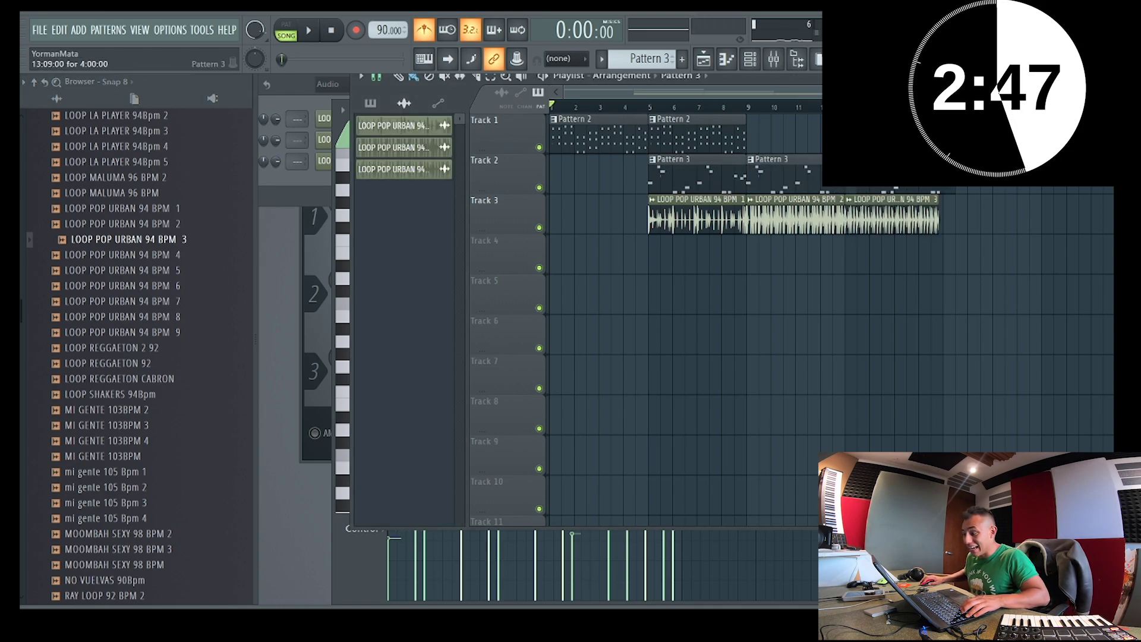
left_click_drag(702, 138, 803, 141)
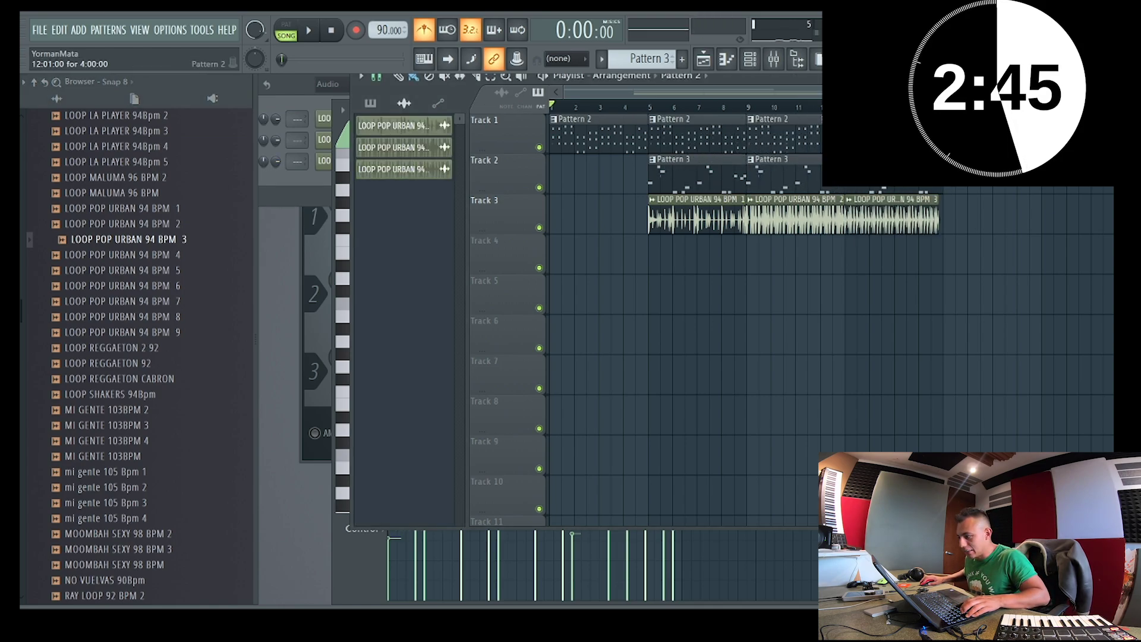
Browse the sample library for guitar riffs and open the RIFF 3.1 folder within ACOMPAÑAMIENTOS ELECTRIC GUITARS
scroll(212, 340, "up", 15)
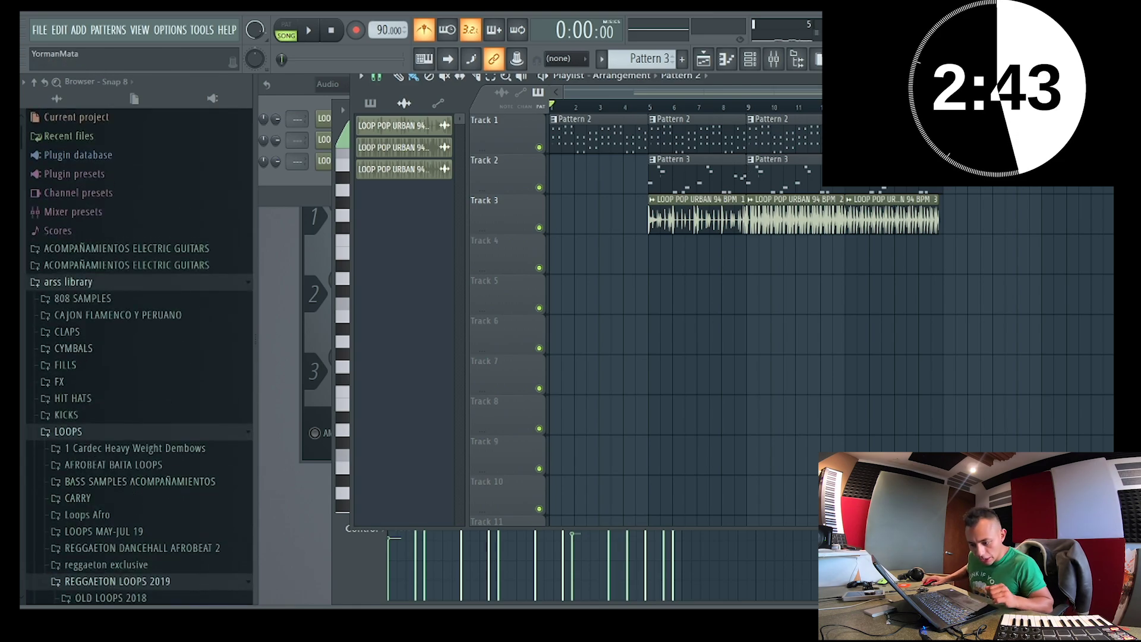
left_click(87, 581)
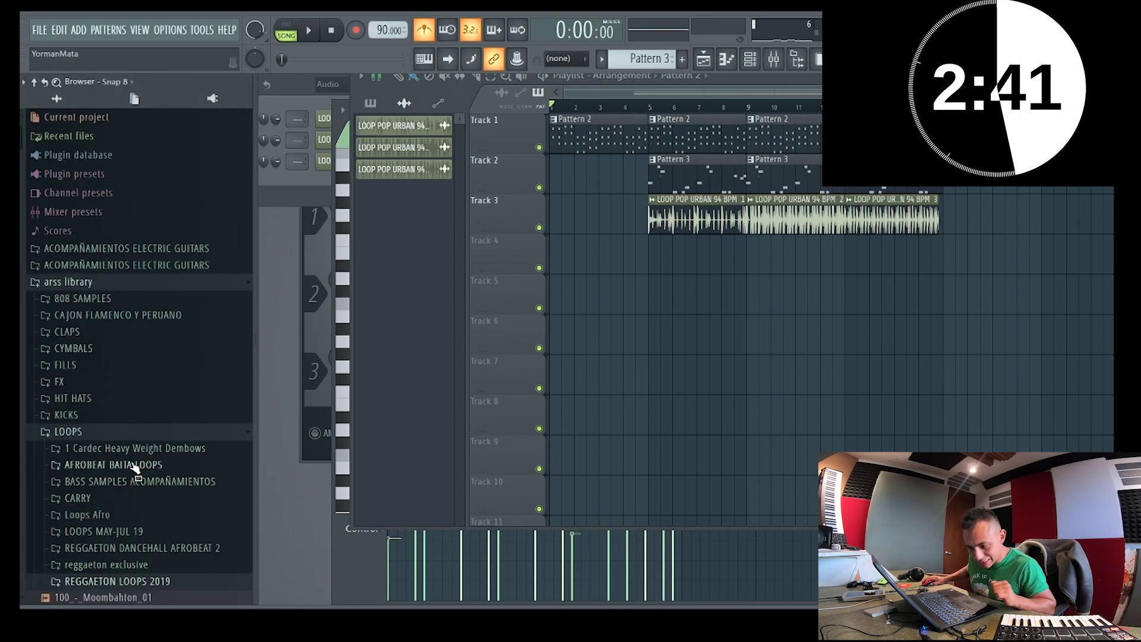
scroll(98, 302, "down", 10)
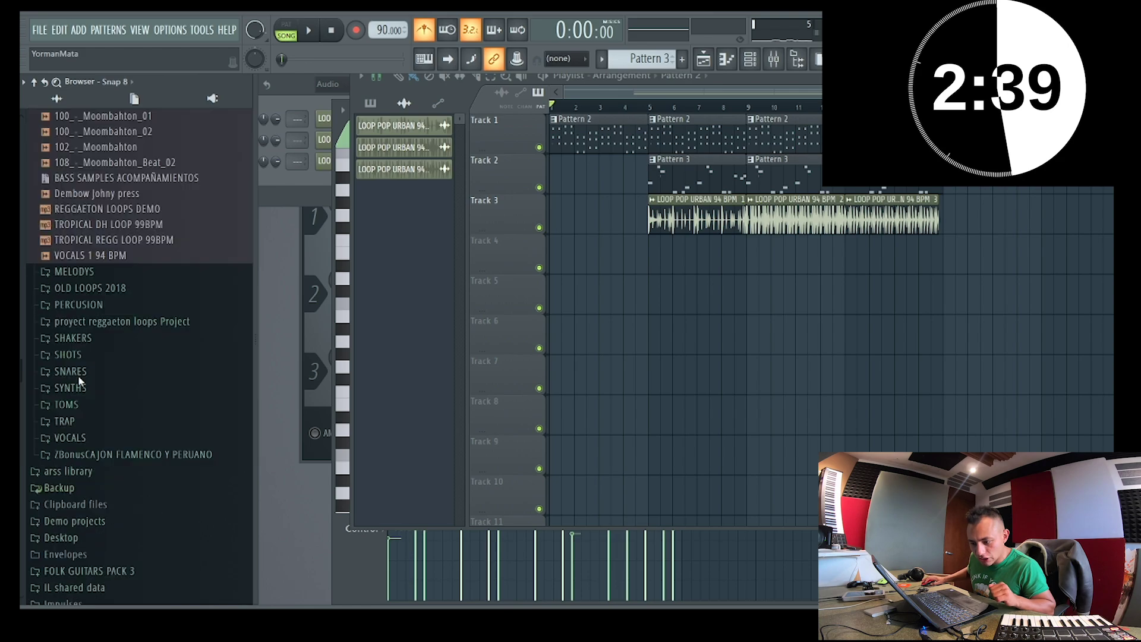
scroll(115, 458, "up", 10)
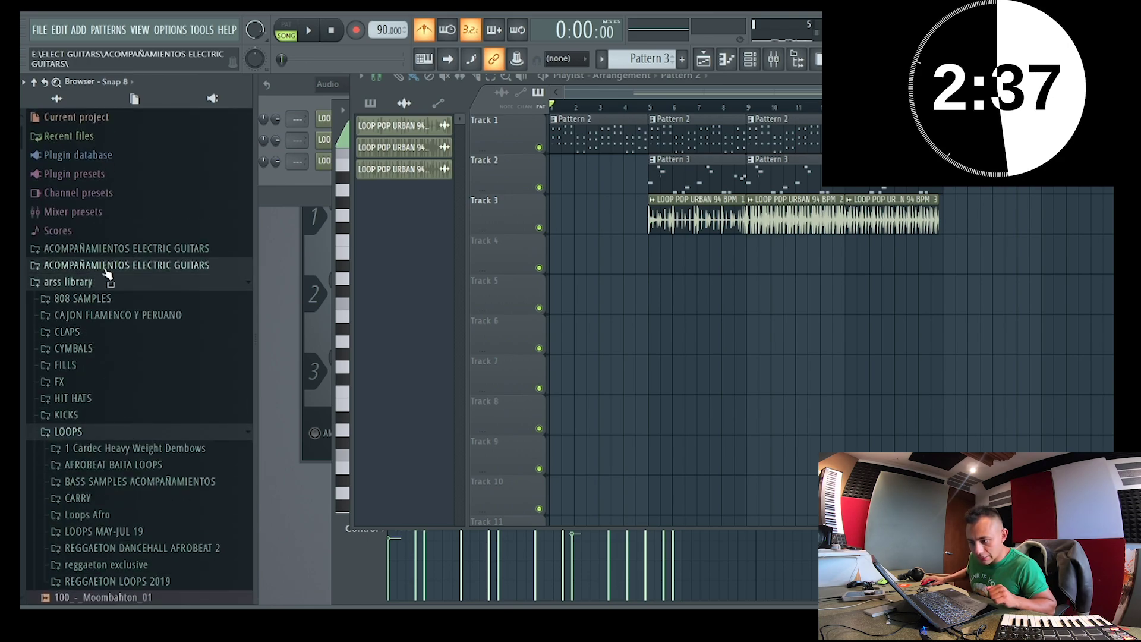
left_click(86, 265)
left_click(83, 332)
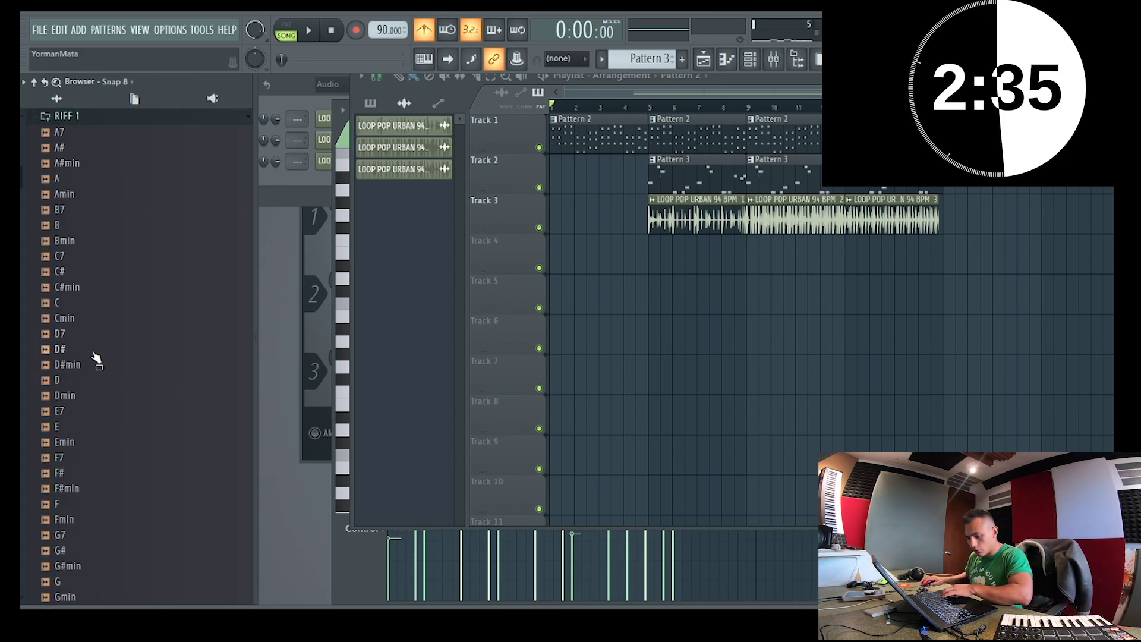
key("Left")
key("Down")
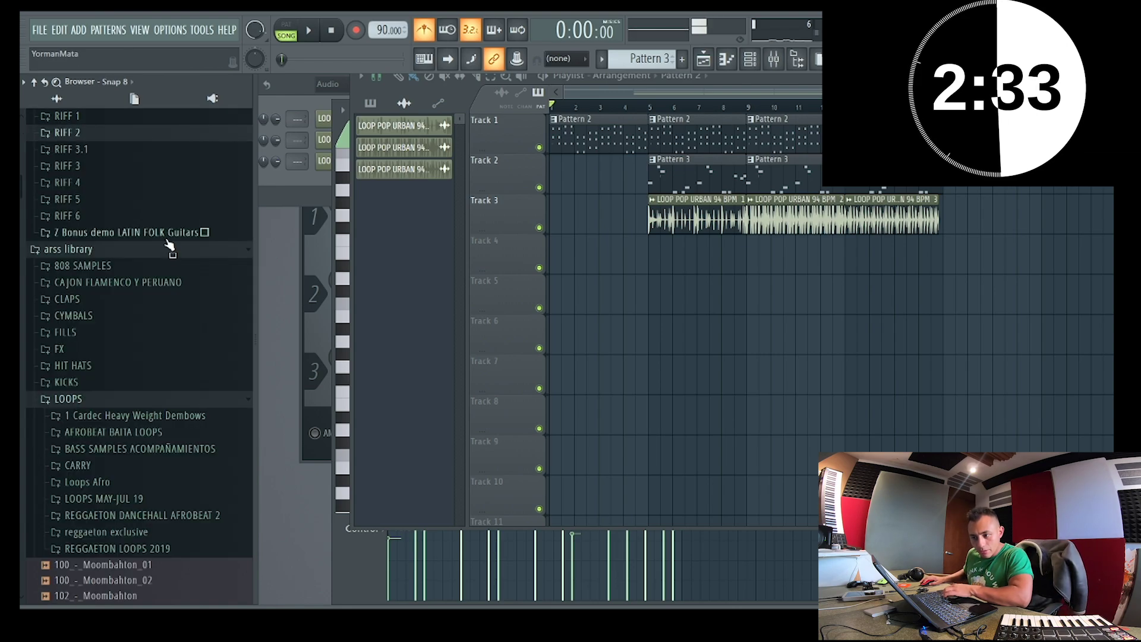
key("Right")
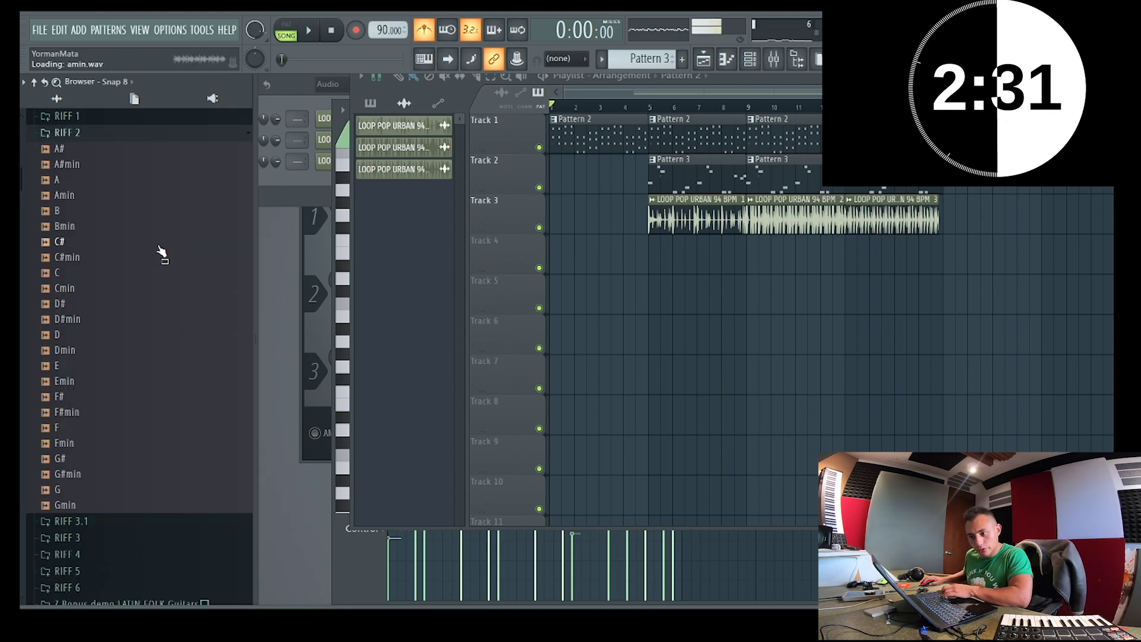
key("Left")
key("Down")
key("Right")
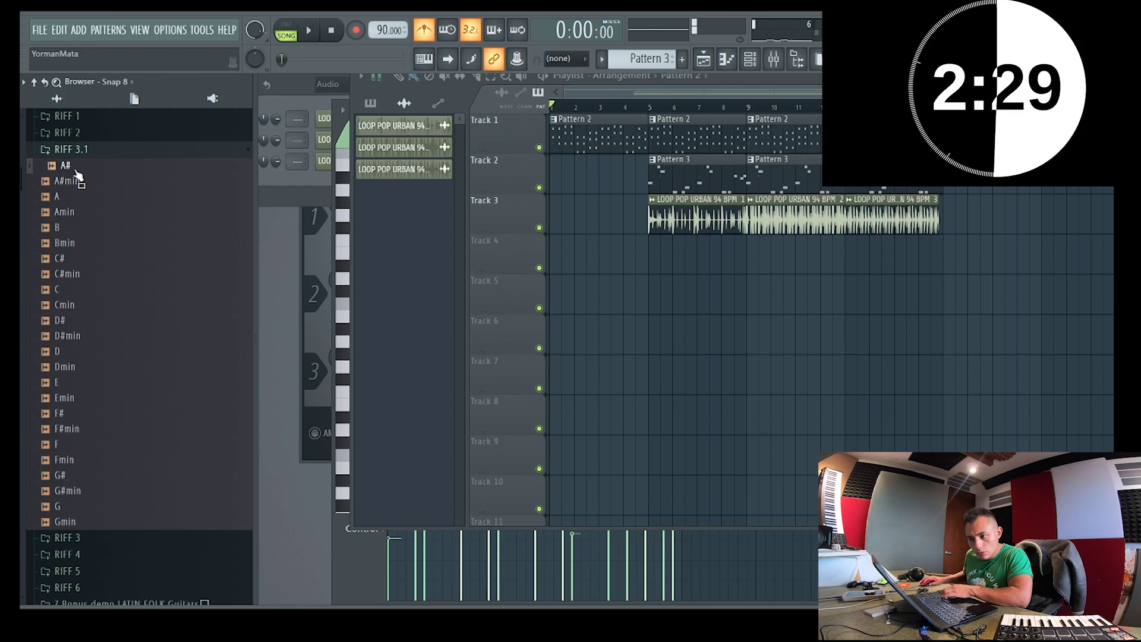
left_click(69, 198)
left_click_drag(198, 224, 748, 259)
left_click(104, 202)
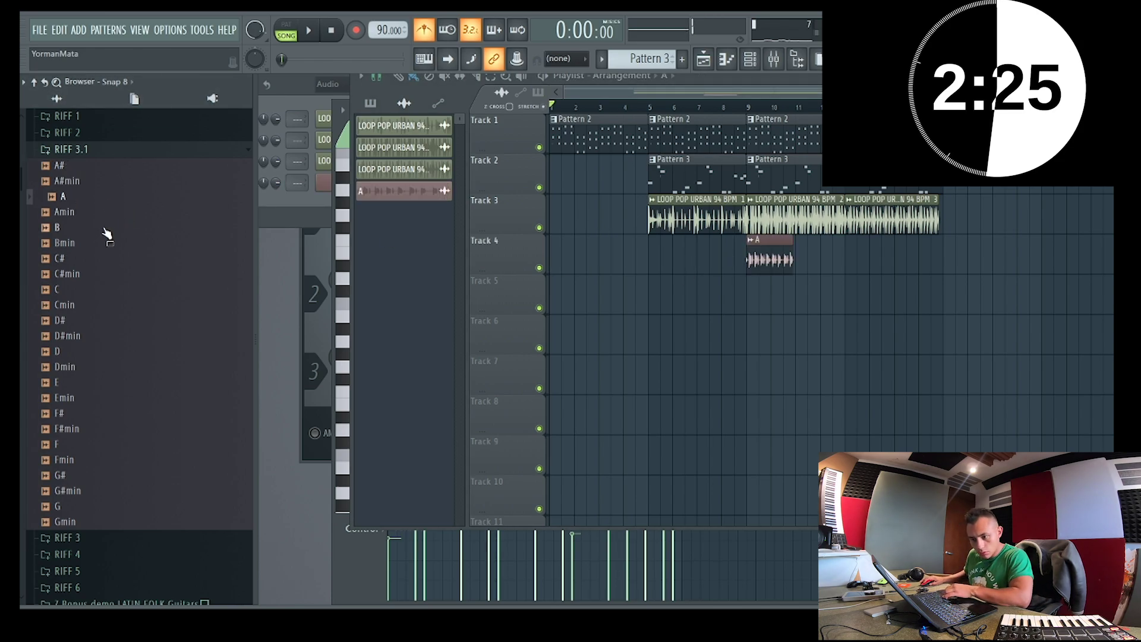
Place the RIFF 3.1 samples Amin, Dmin, G and F on Tracks 4, 5, 6 and 7 at bars 9, 10, 12 and 11
left_click(73, 214)
left_click_drag(583, 250, 767, 257)
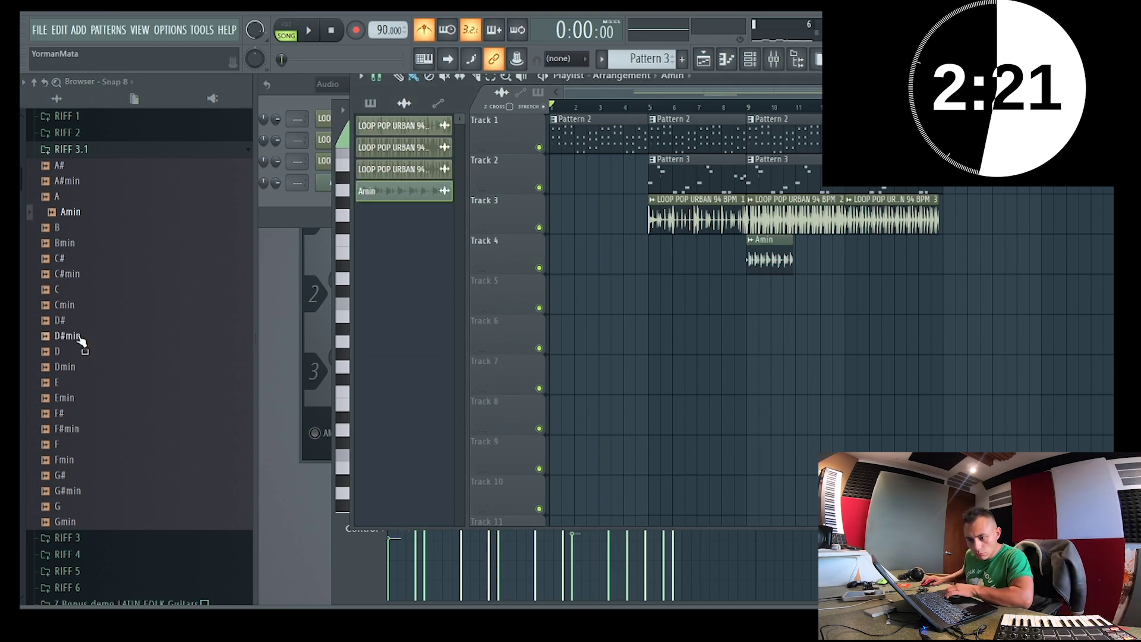
left_click_drag(64, 366, 66, 375)
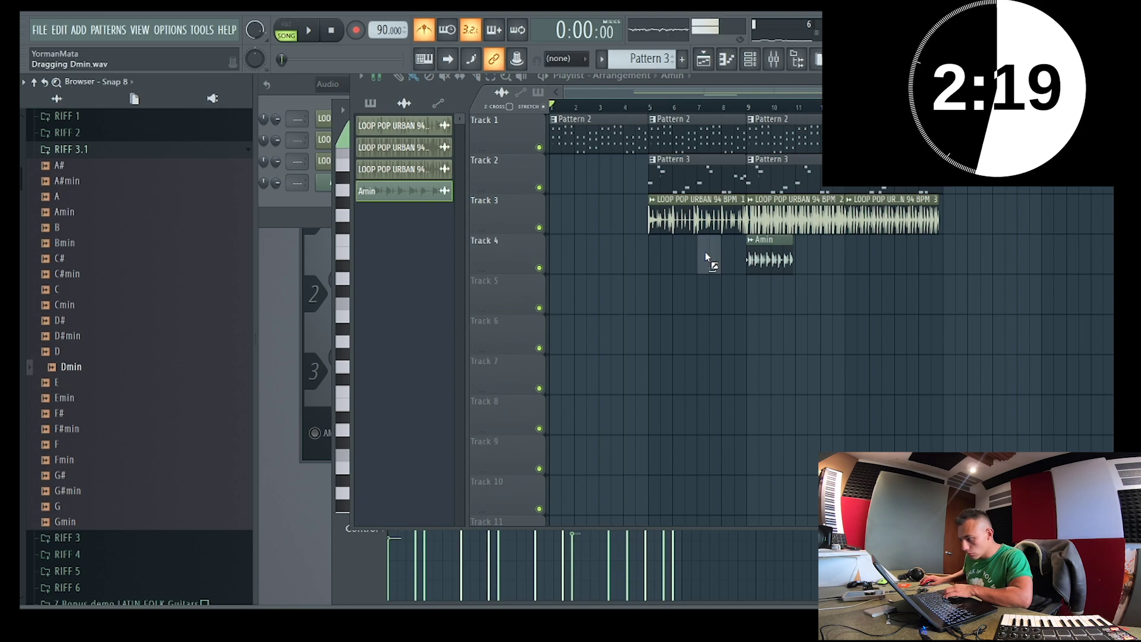
left_click_drag(698, 258, 772, 301)
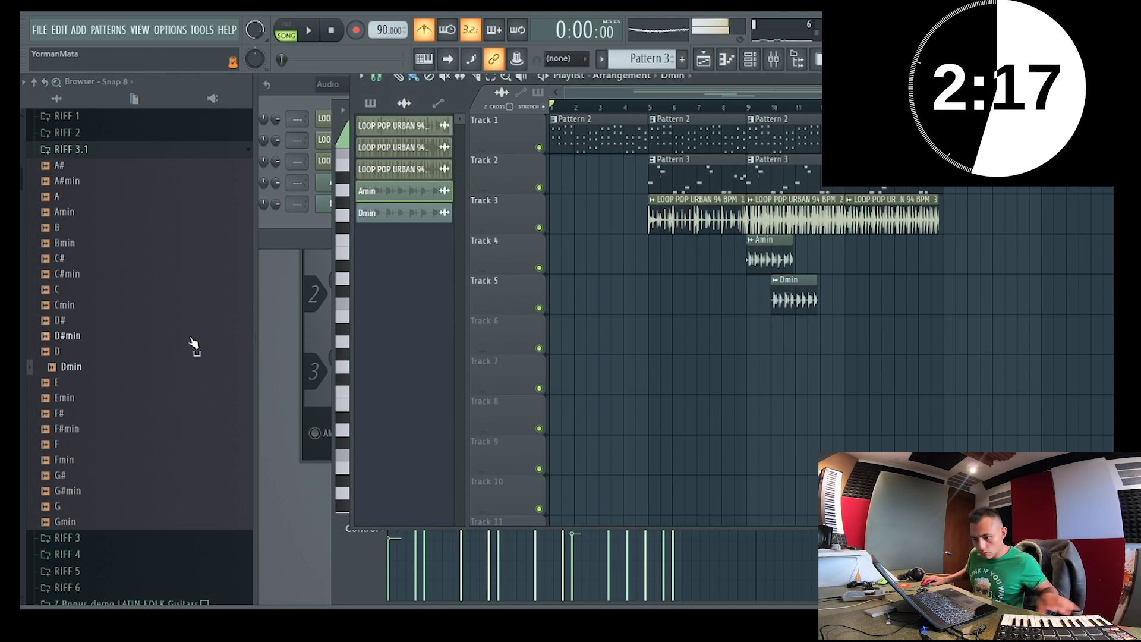
left_click_drag(62, 510, 824, 335)
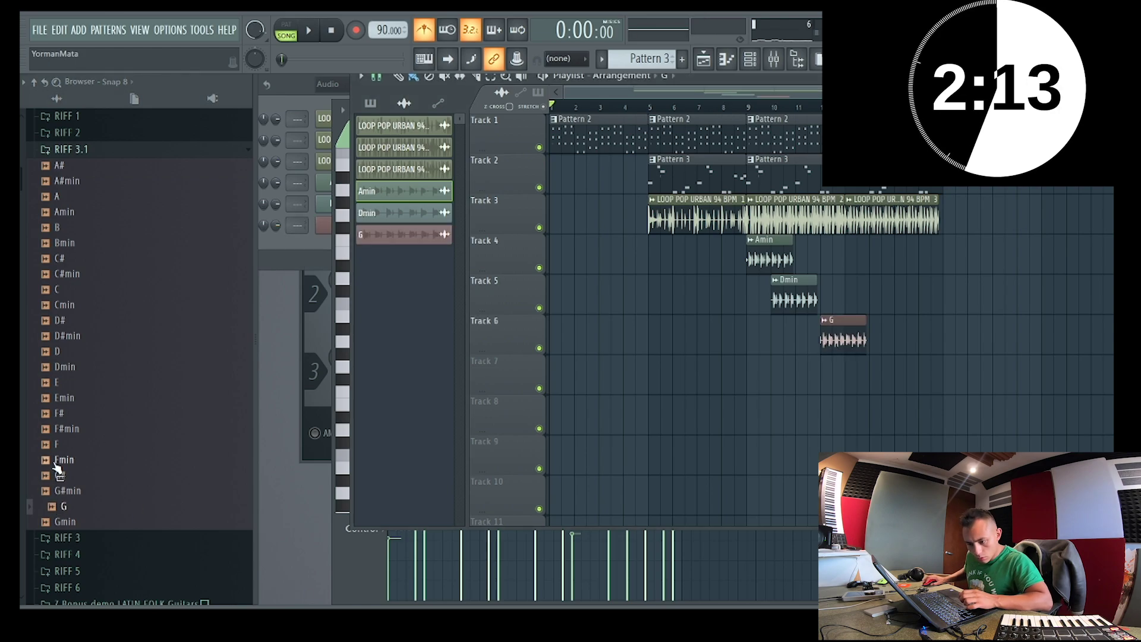
left_click_drag(59, 453, 803, 374)
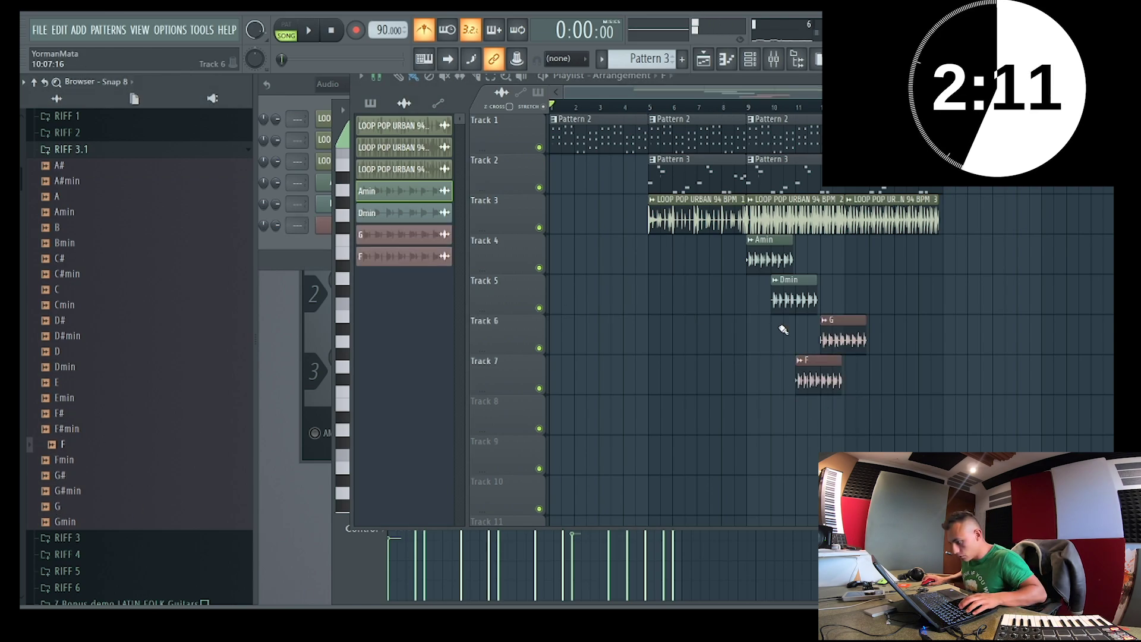
scroll(843, 368, "up", 4)
left_click_drag(918, 434, 662, 270)
scroll(635, 271, "up", 5)
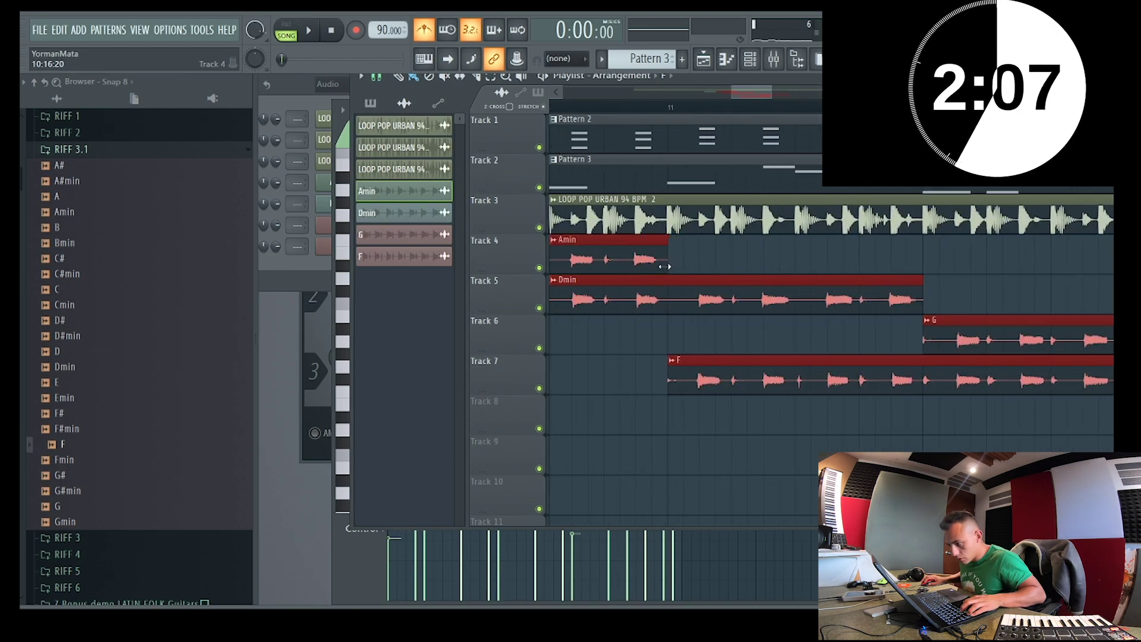
scroll(663, 302, "down", 2)
scroll(664, 302, "down", 3)
right_click(653, 297)
left_click(684, 299)
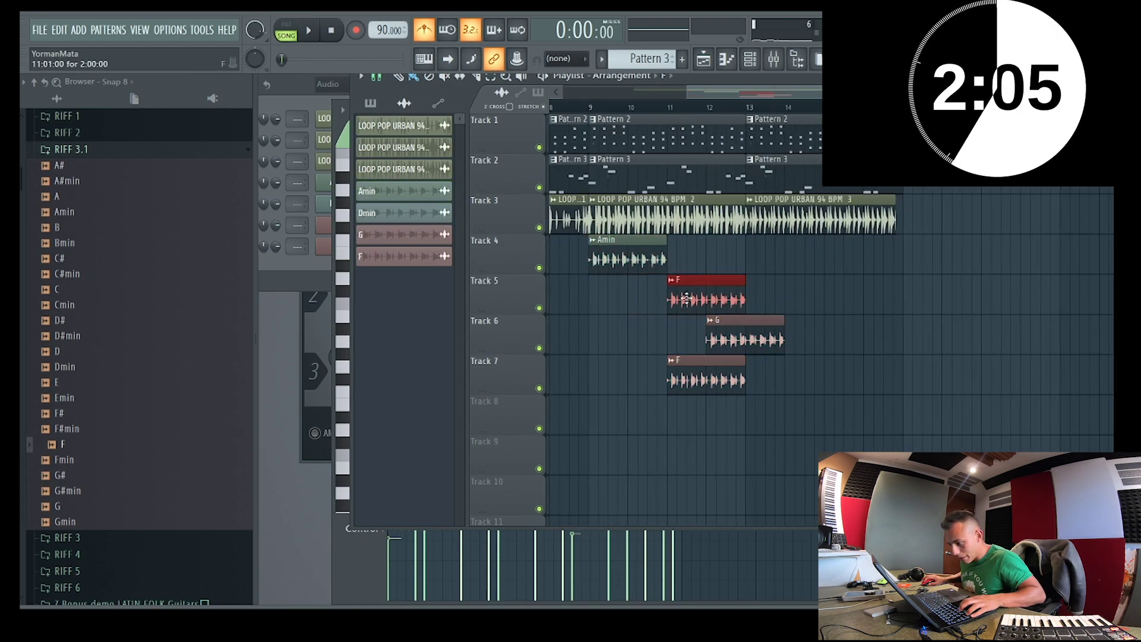
key("ctrl+alt+z")
key("ctrl+alt+z")
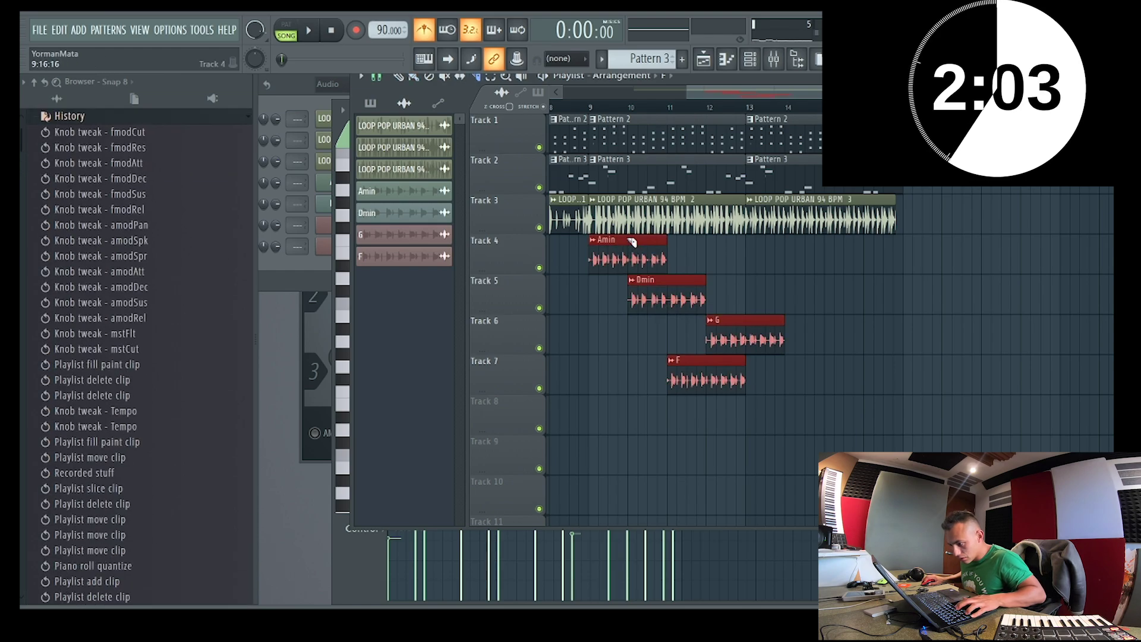
Shorten the Amin, Dmin, F and G guitar clips to half a bar each and place them back to back from bar 9
left_click_drag(666, 244, 628, 258)
key("space")
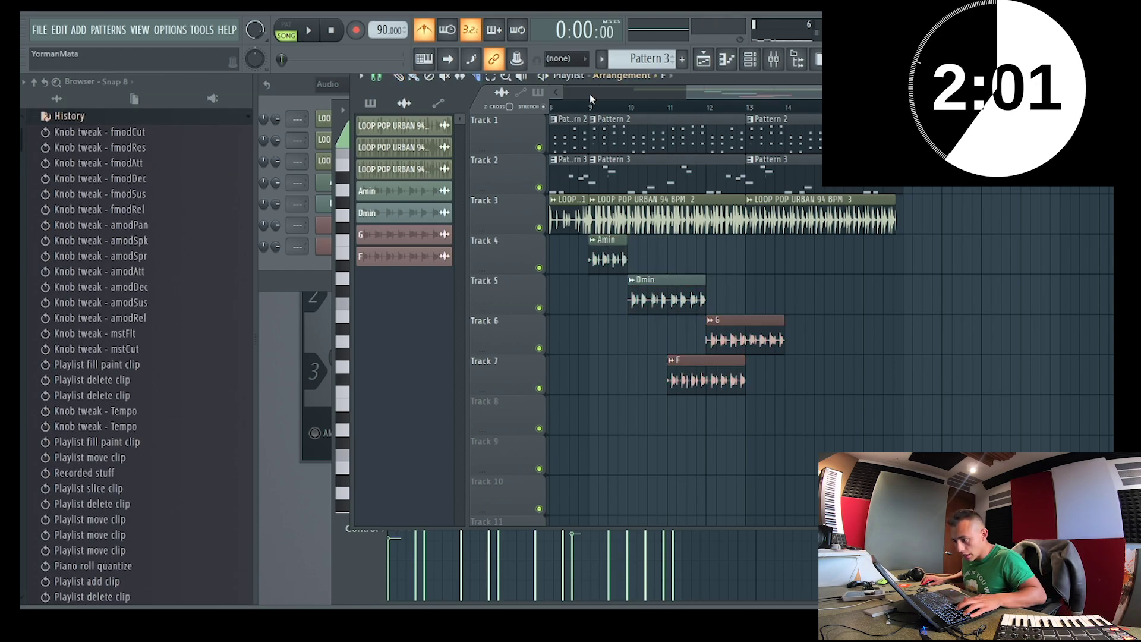
left_click(590, 106)
left_click_drag(617, 242, 651, 297)
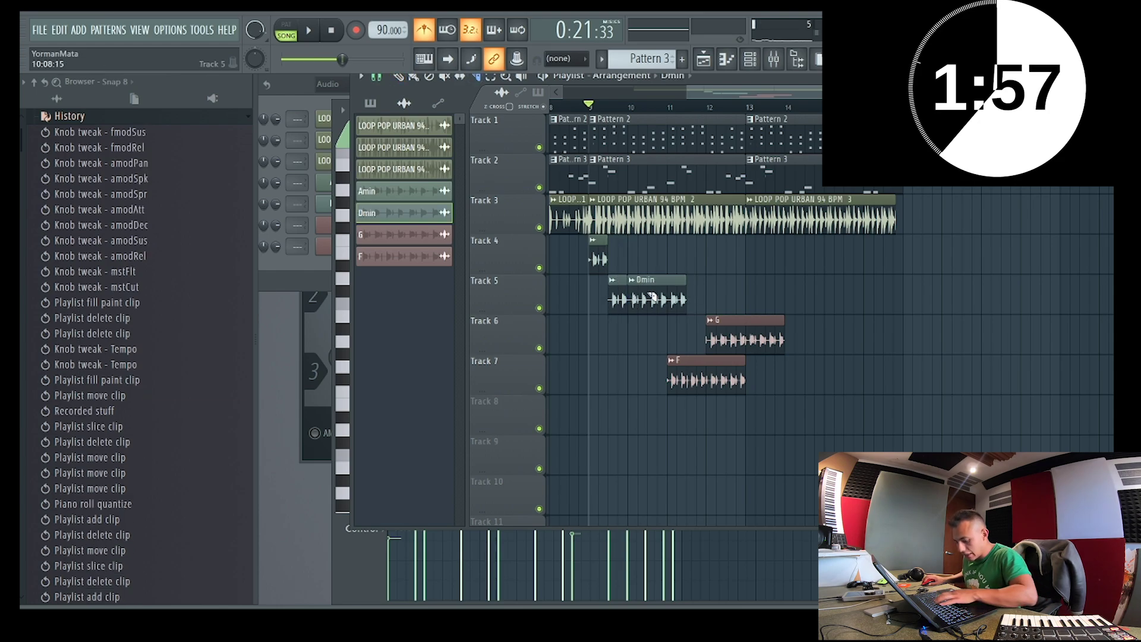
right_click(651, 297)
left_click_drag(700, 374, 653, 404)
right_click(677, 381)
left_click_drag(726, 340, 667, 336)
Duplicate the four guitar clips so their two-bar sequence repeats from bar 9 through bar 16
left_click_drag(684, 393, 589, 237)
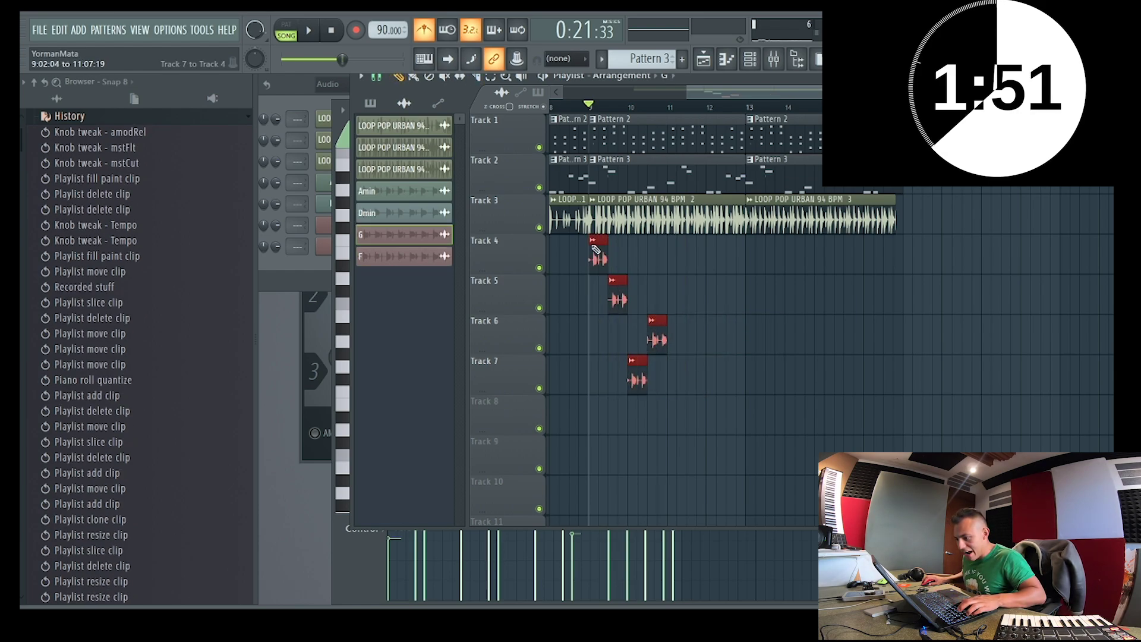
key("ctrl+b")
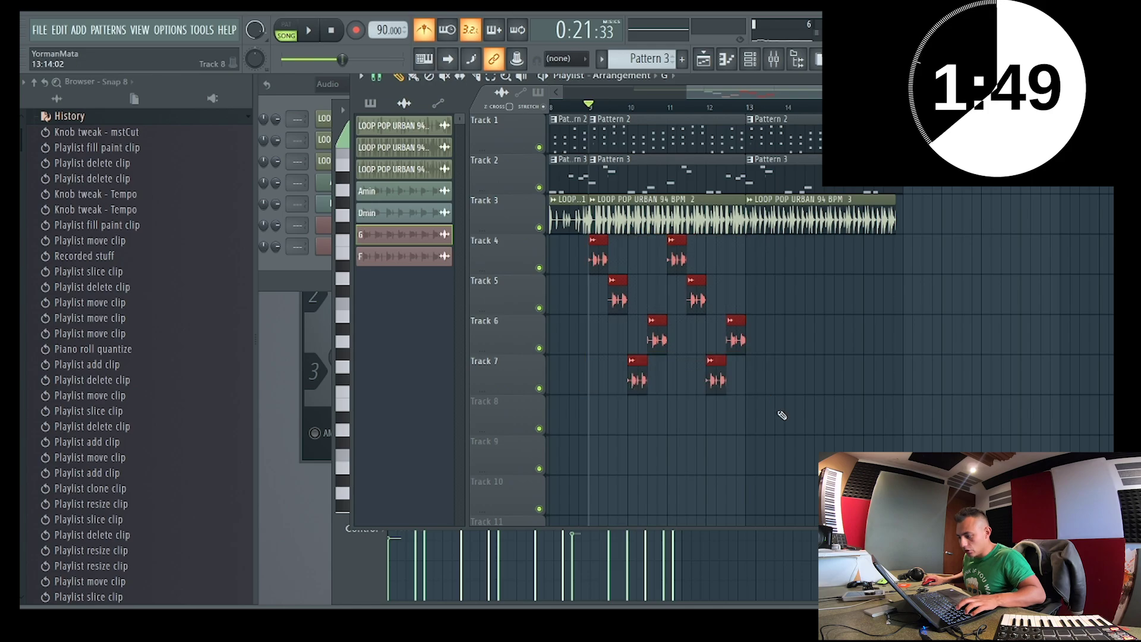
scroll(778, 398, "up", 5)
Route the Amin, Dmin, G and F channels to mixer insert 1 and lower its level to about -3.4 dB
key("F7")
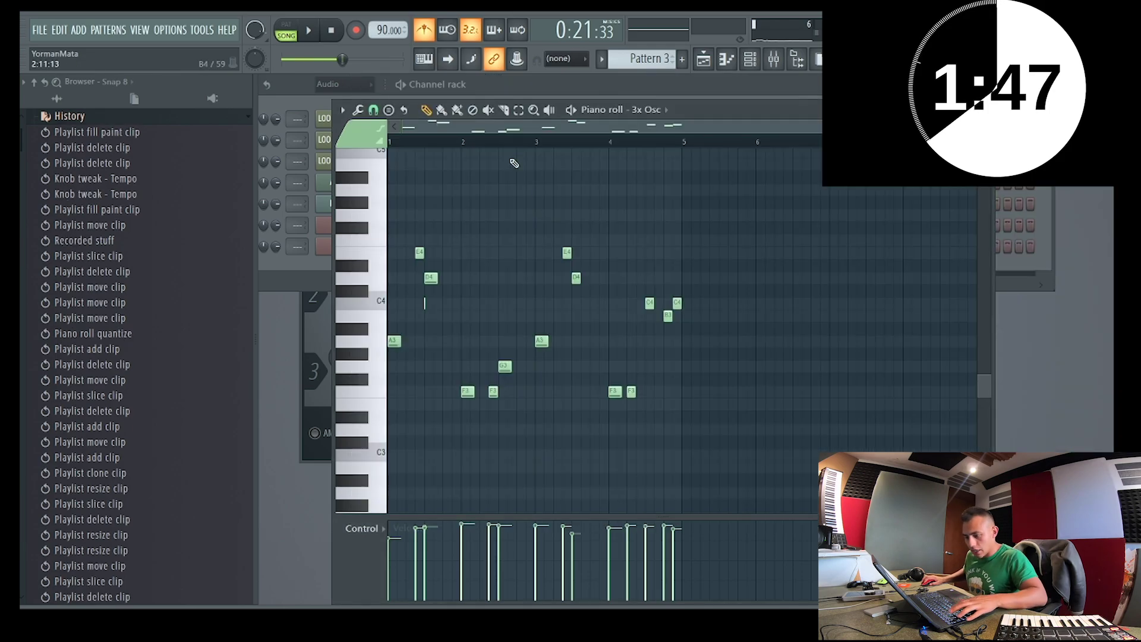
key("F5")
key("F5")
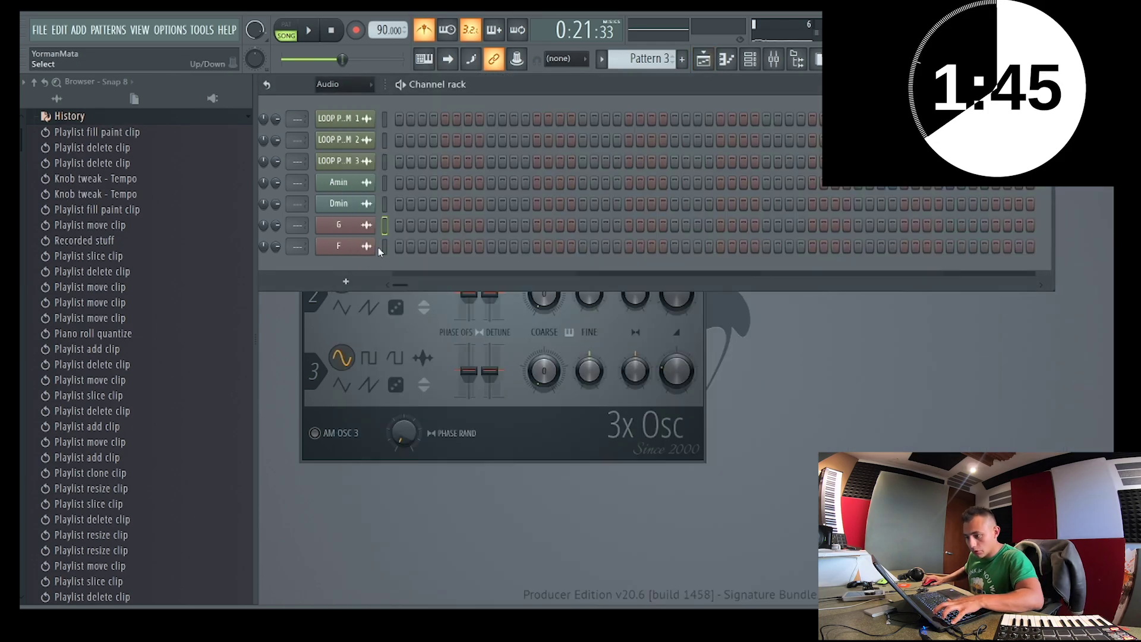
key("F9")
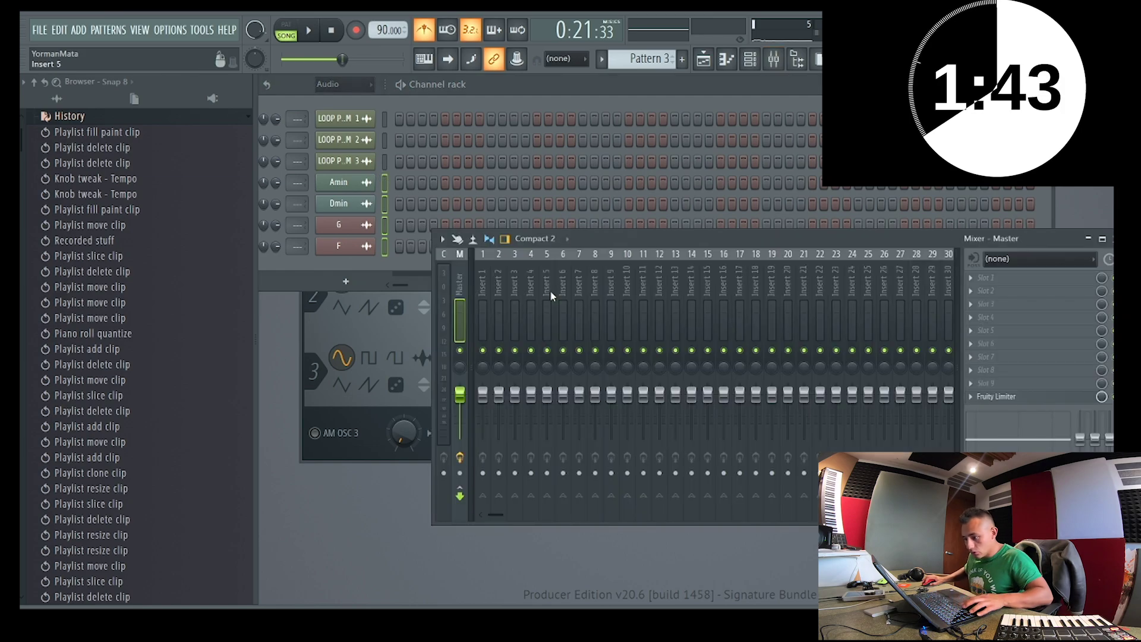
left_click(487, 291)
key("ctrl+l")
mouse_move(485, 406)
left_mouse_down()
mouse_move(485, 432)
mouse_move(483, 406)
left_mouse_up()
key("space")
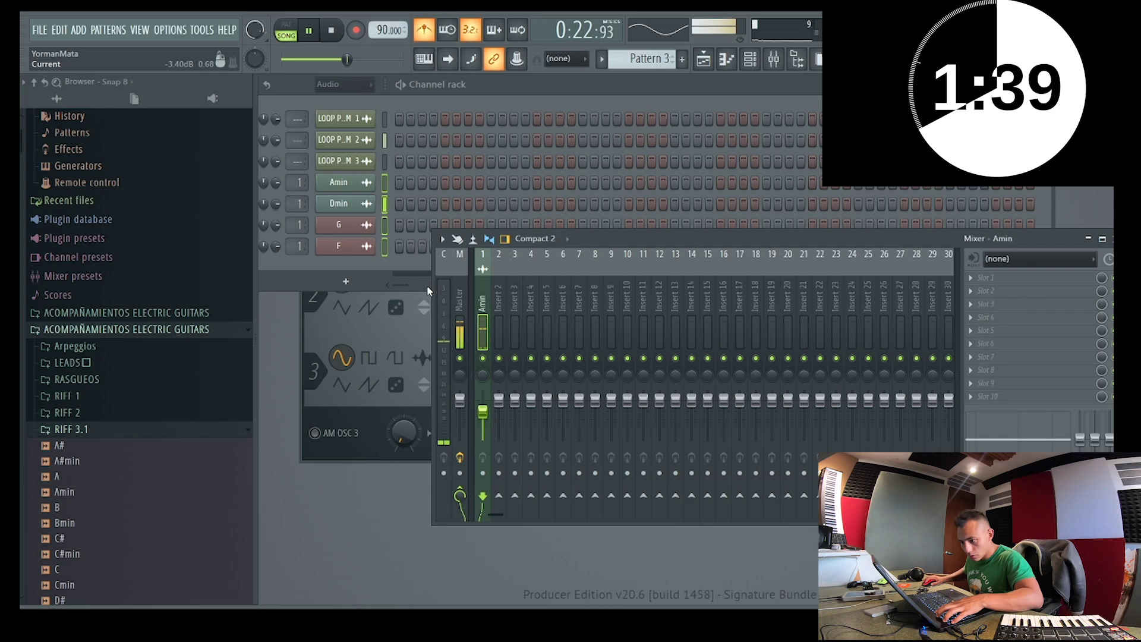
Set the time-stretching mode of the Amin, Dmin, F and G guitar samples to e2 generic
key("F5")
scroll(678, 284, "up", 3)
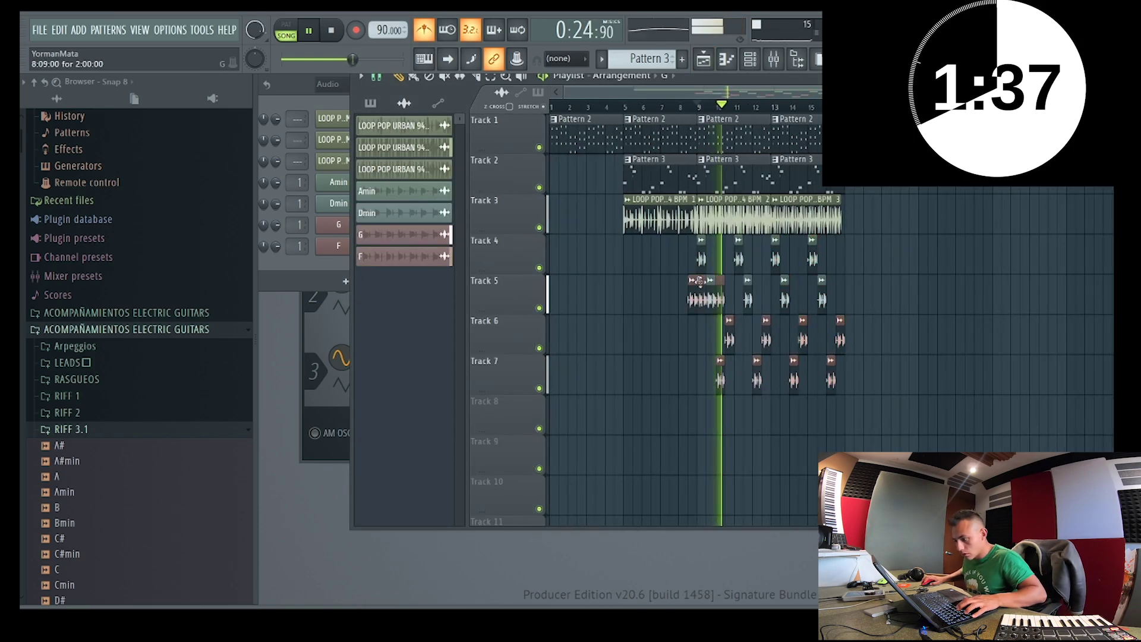
scroll(699, 281, "up", 5)
key("space")
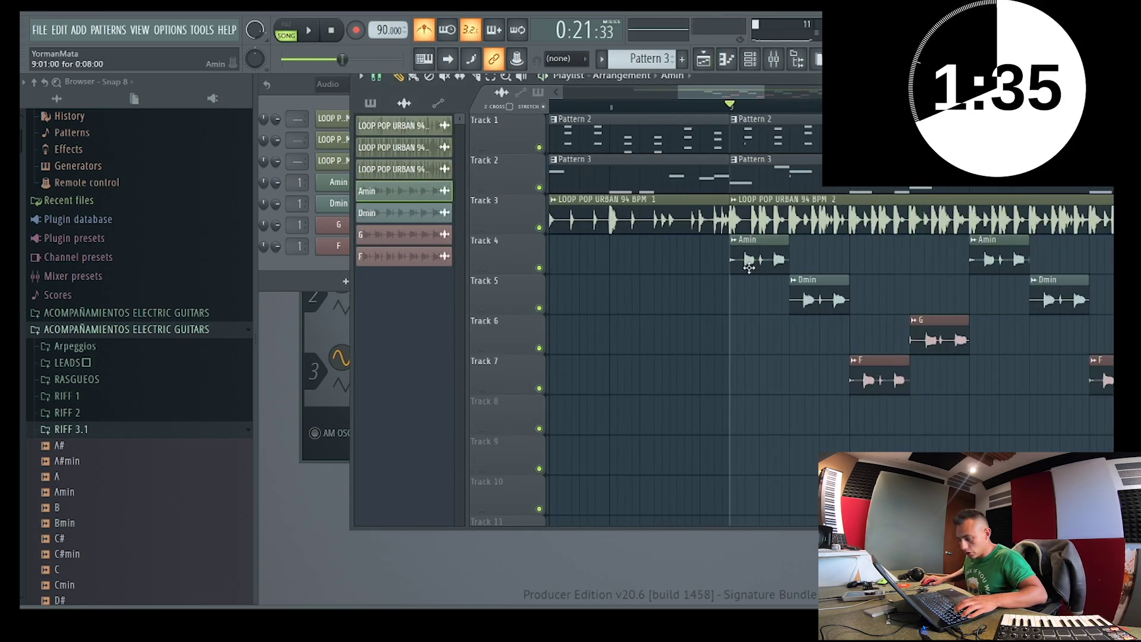
double_click(749, 268)
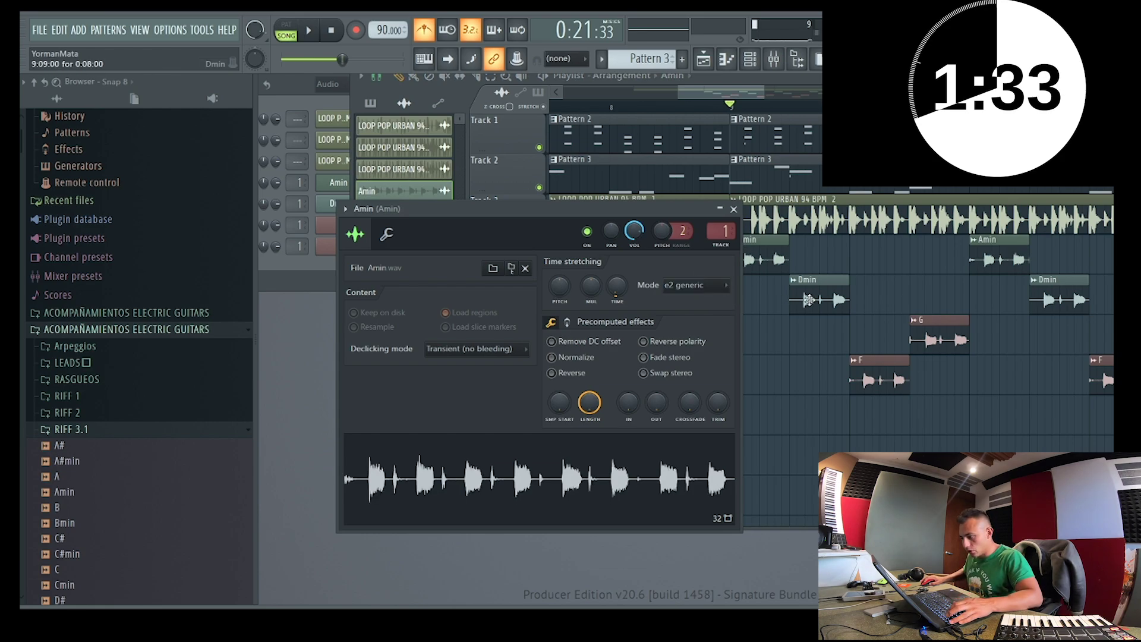
double_click(789, 306)
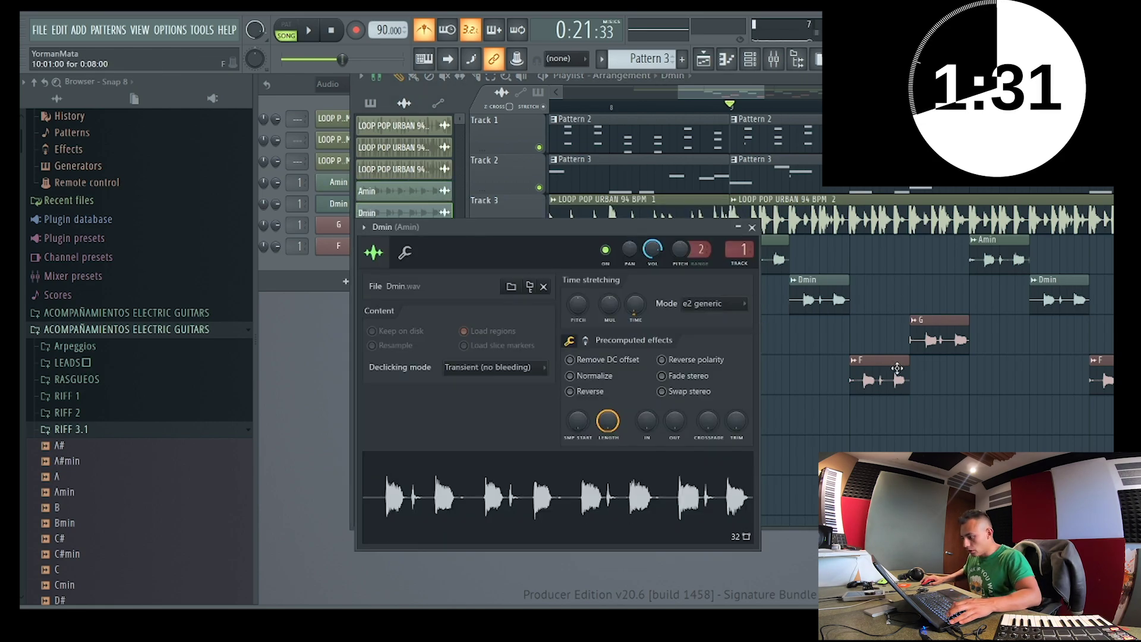
double_click(884, 361)
double_click(738, 336)
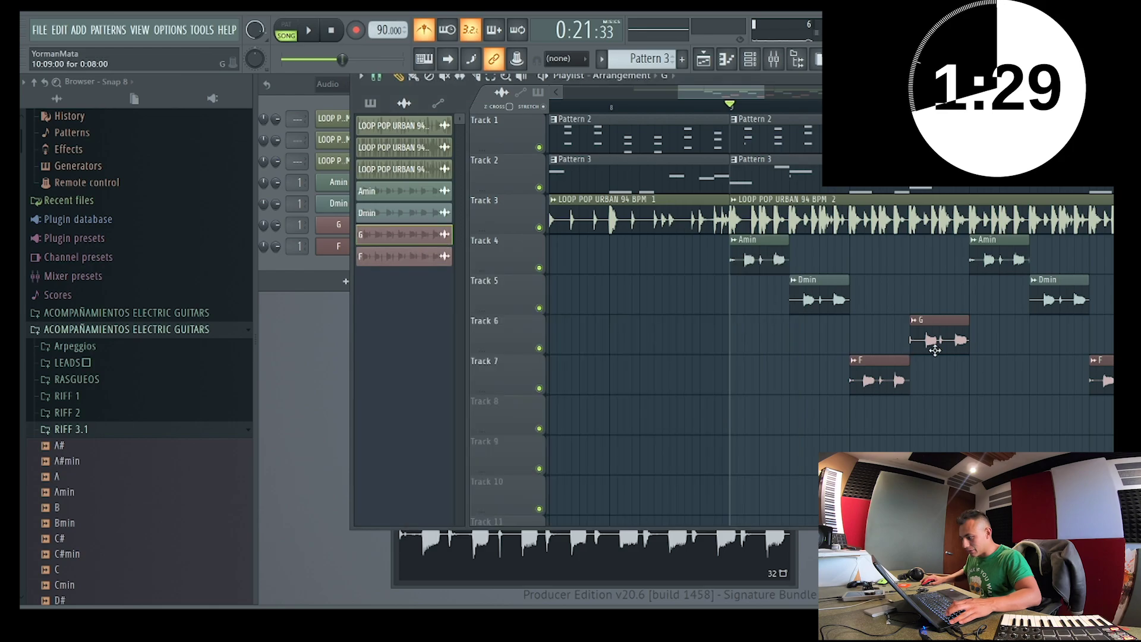
left_click(733, 177)
Play from bar 9 and set the LOOP POP URBAN 94 BPM 2 sample's time-stretching mode to e2 generic
key("space")
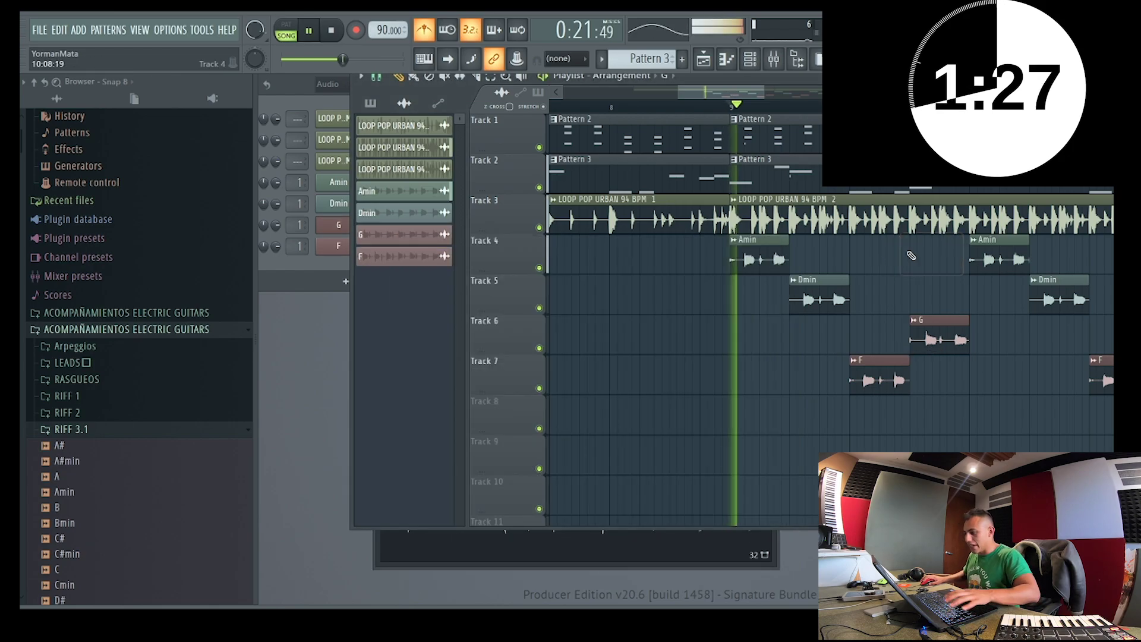
scroll(733, 176, "down", 1)
double_click(732, 176)
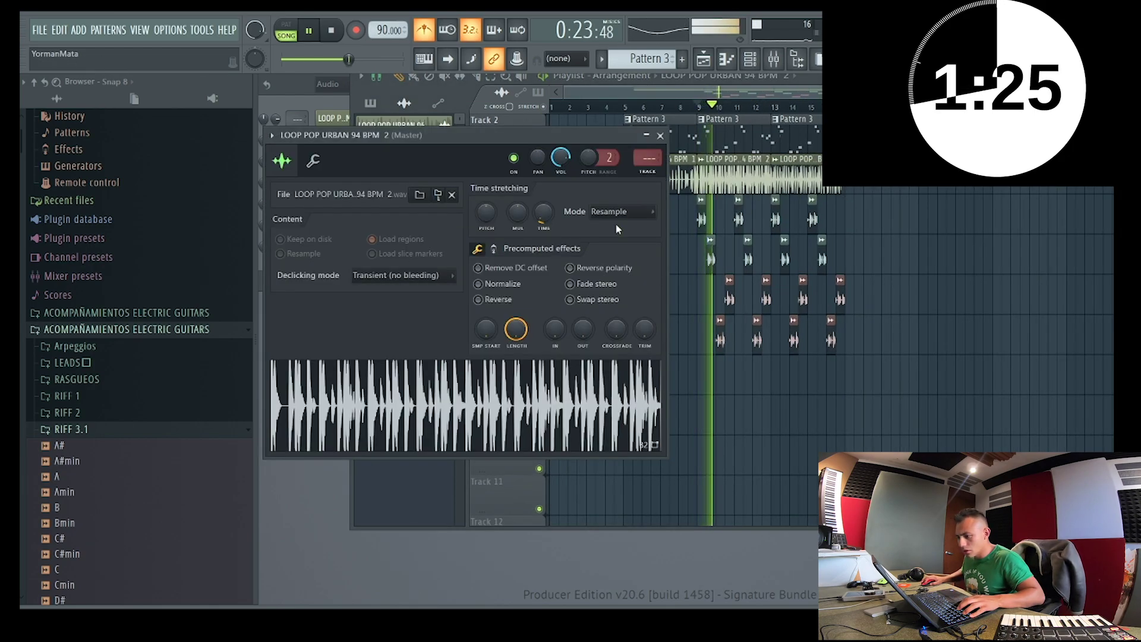
scroll(790, 198, "up", 3)
left_click(772, 190)
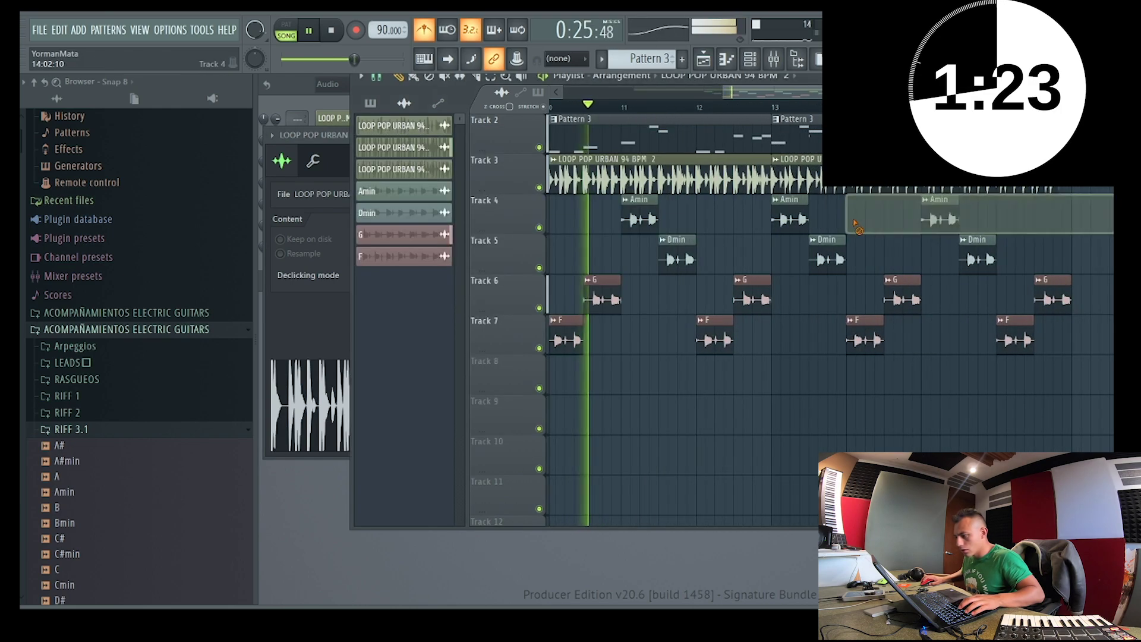
Extend the LOOP POP URBAN 94 BPM 3 clip to the end of bar 16 and open its sample settings
scroll(772, 186, "up", 3)
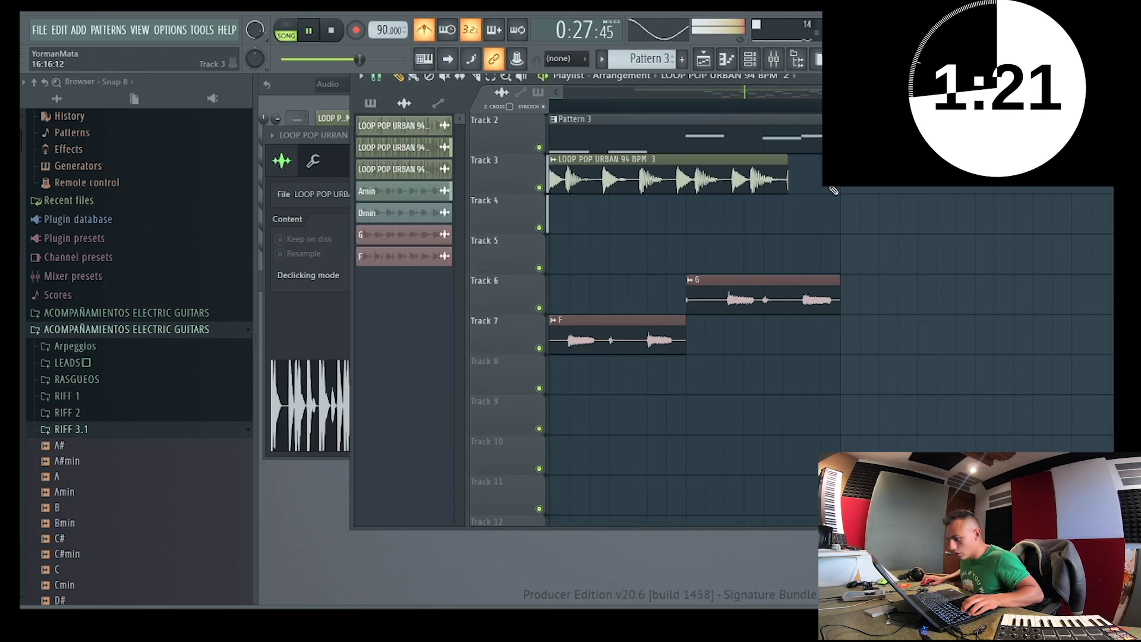
left_click_drag(791, 188, 886, 193)
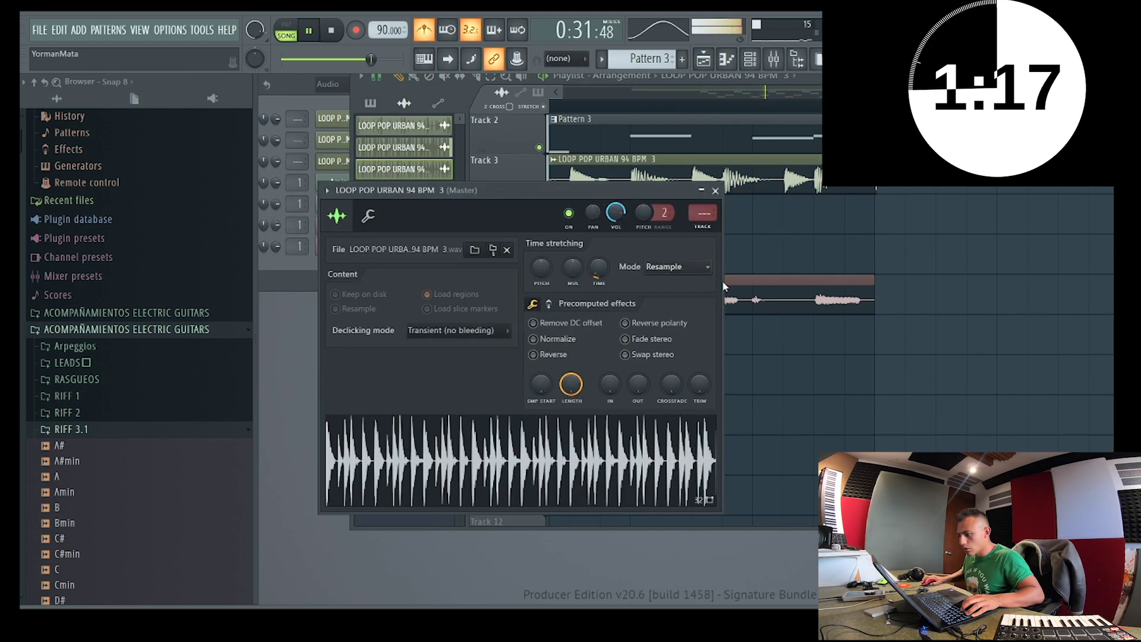
left_click(796, 243)
scroll(832, 236, "down", 3)
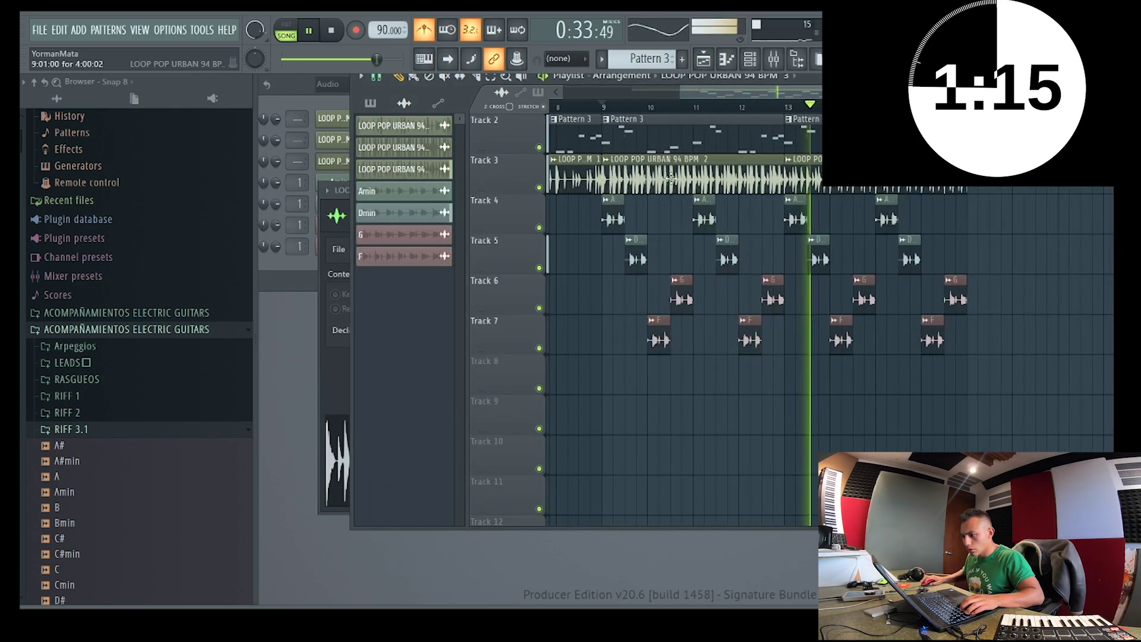
Stop playback and check the LOOP POP URBAN 94 BPM 2 channel settings and the mixer levels
left_click(673, 179)
key("space")
key("F9")
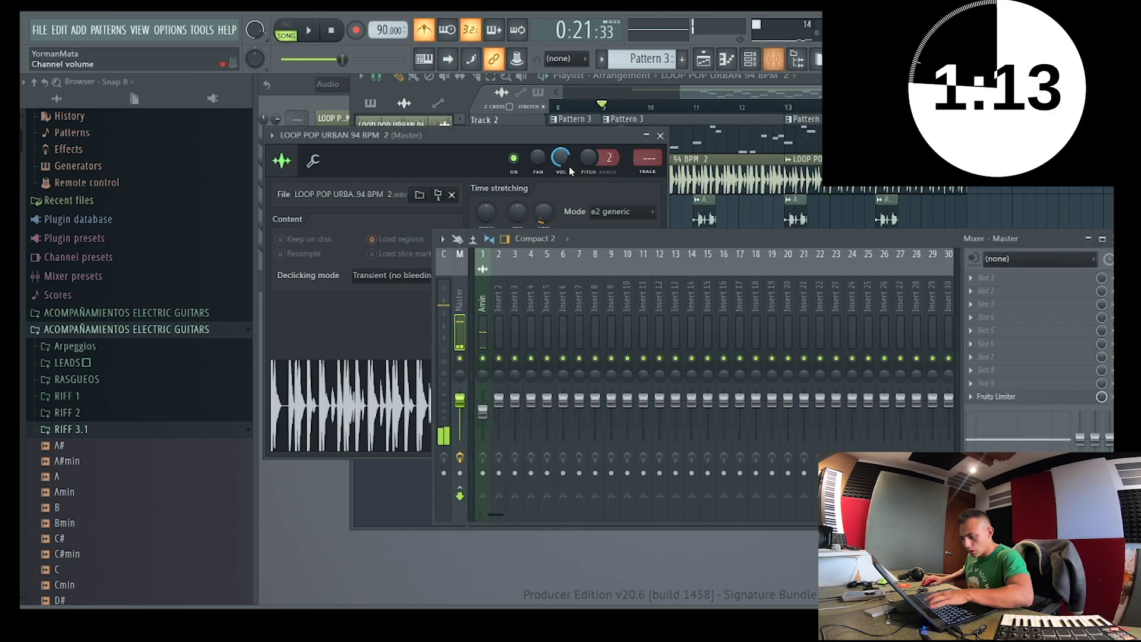
key("F9")
key("F6")
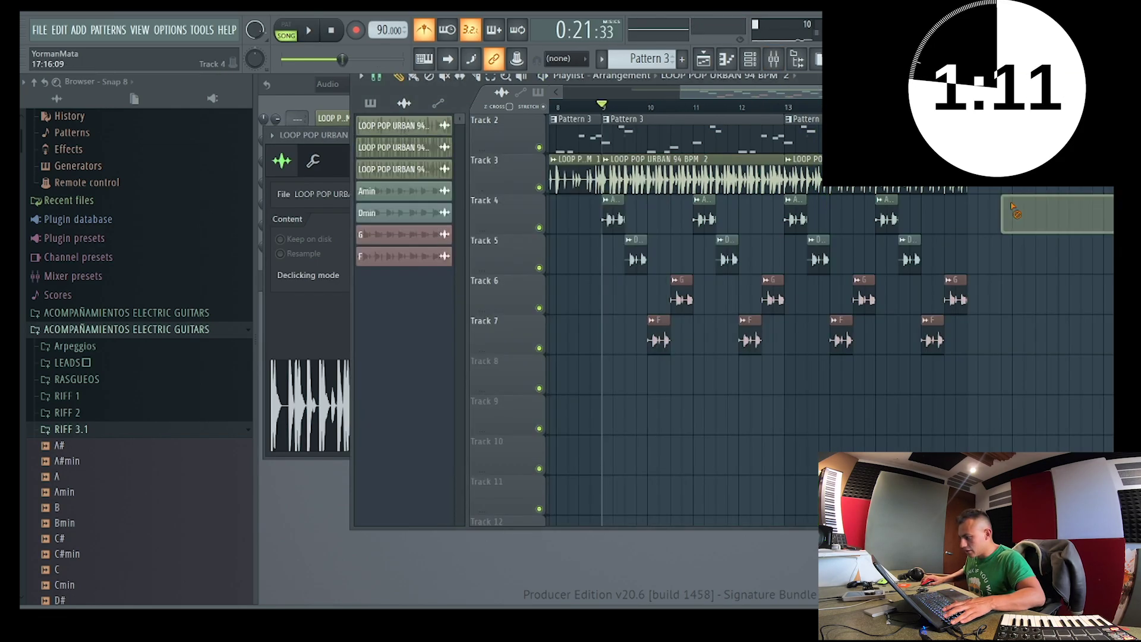
Transpose all reFX Nexus chord notes in Pattern 2 up one octave and audition the arrangement from the start
scroll(659, 140, "down", 3)
left_click(620, 109)
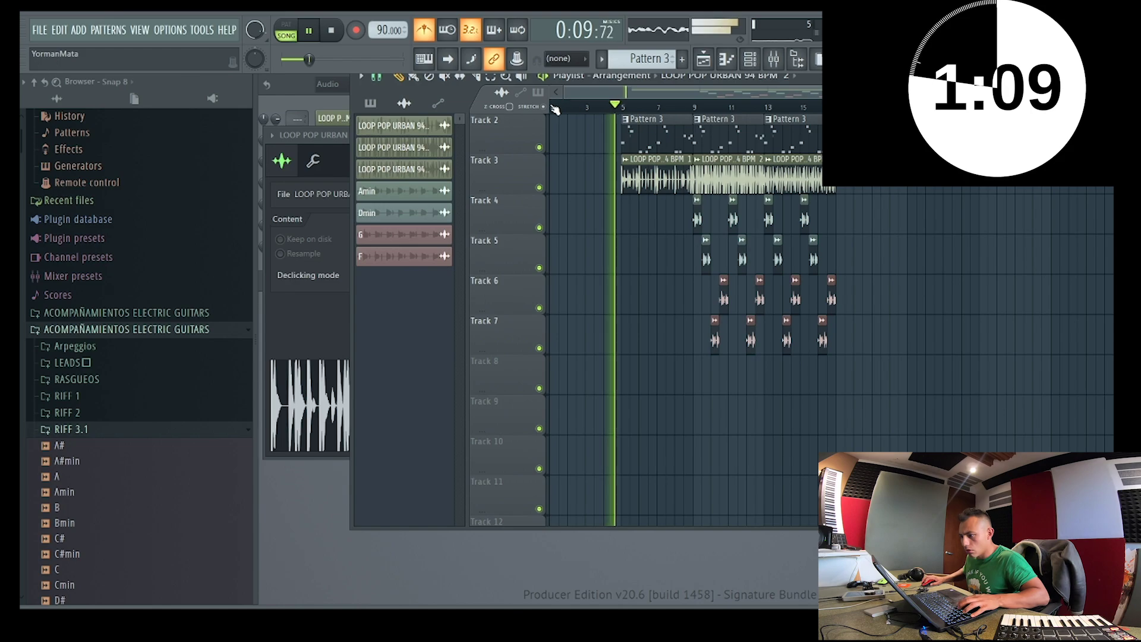
left_click(552, 107)
scroll(588, 129, "up", 1)
double_click(587, 130)
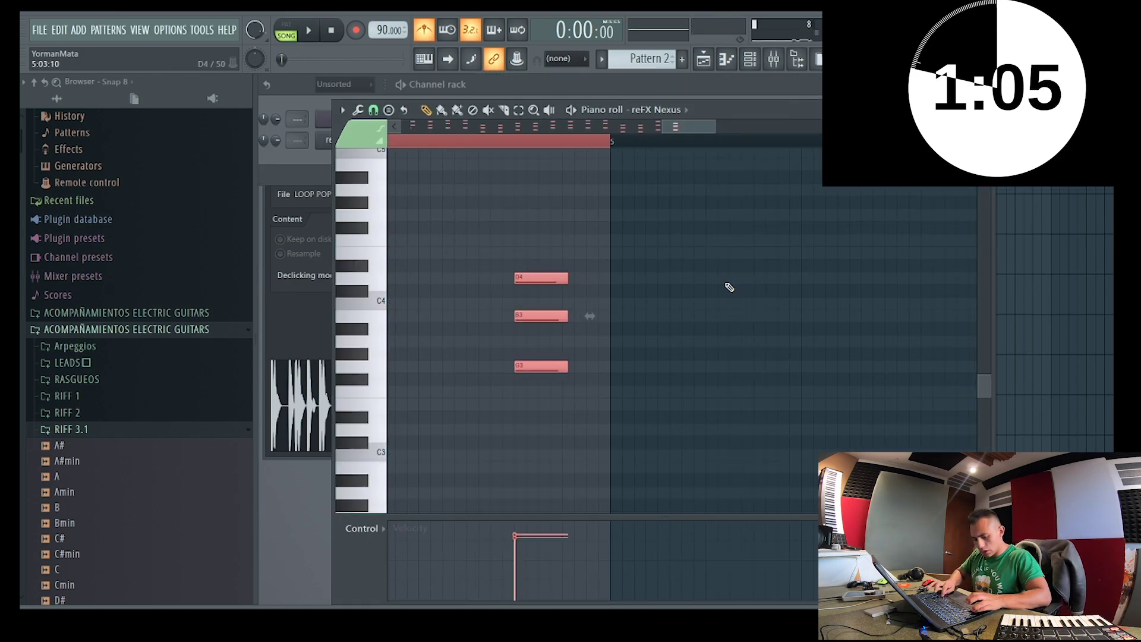
key("ctrl+Up")
key("ctrl+v")
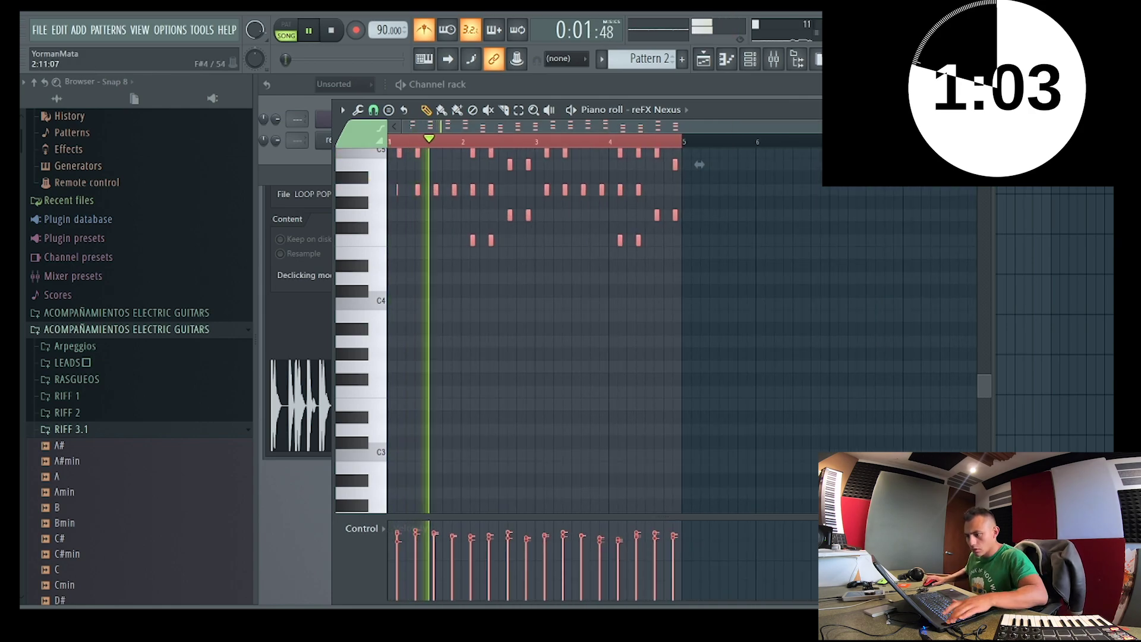
key("F6")
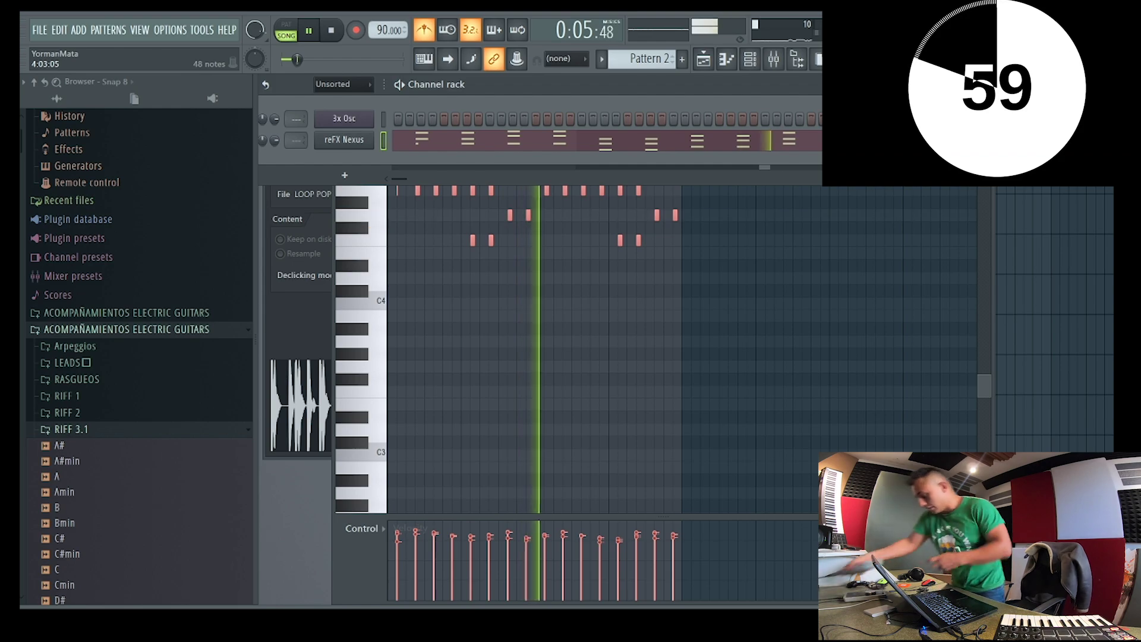
key("space")
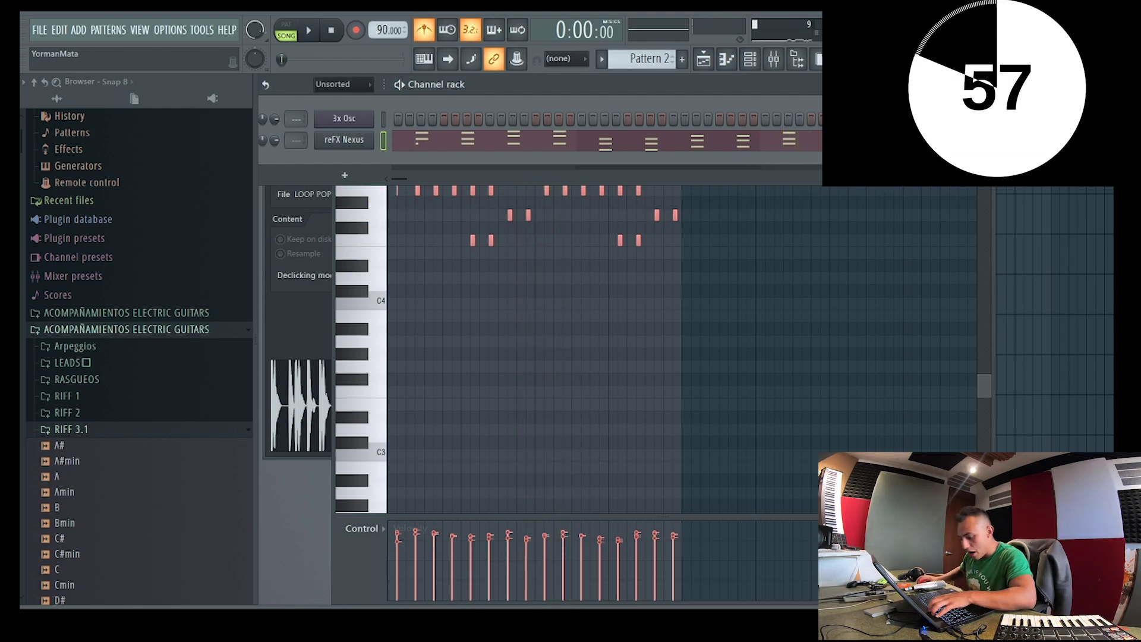
Assign audio input In 2 to mixer insert 2 and arm that insert for recording
key("F9")
left_click(494, 315)
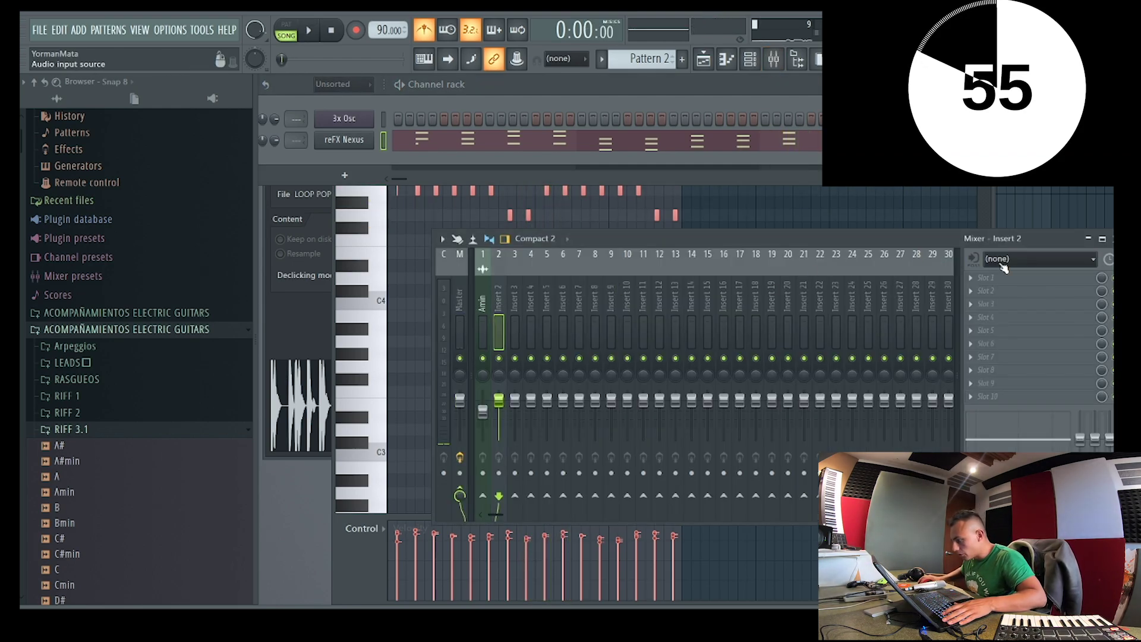
scroll(1039, 259, "down", 2)
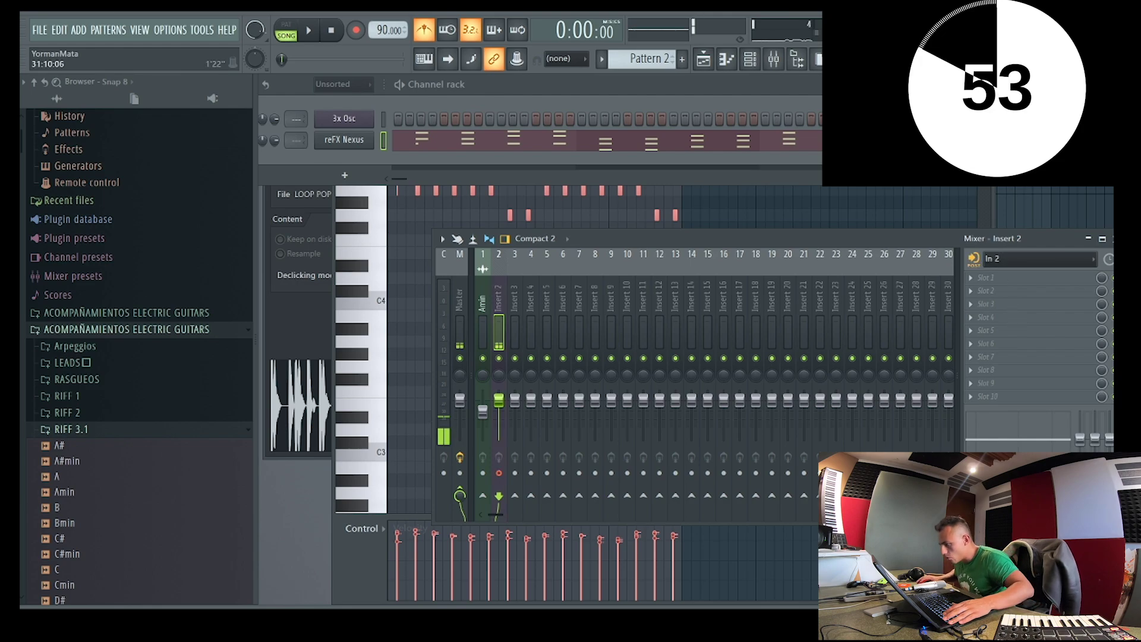
Record an audio take through insert 2 onto Track 8, from bar 1 to about bar 7 of the playlist
key("F5")
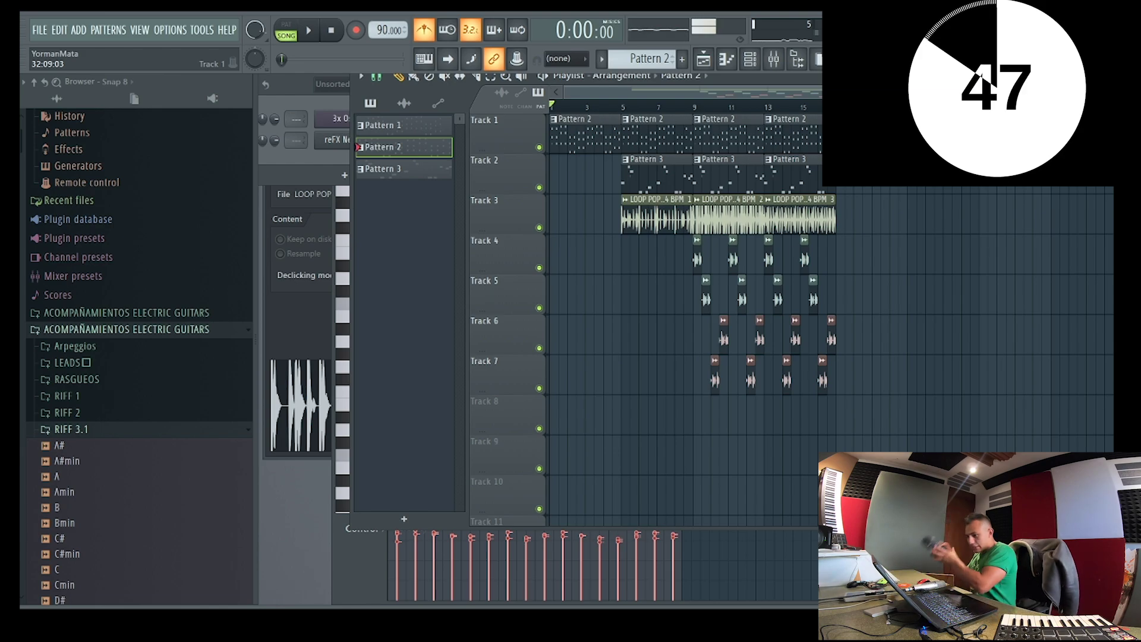
key("space")
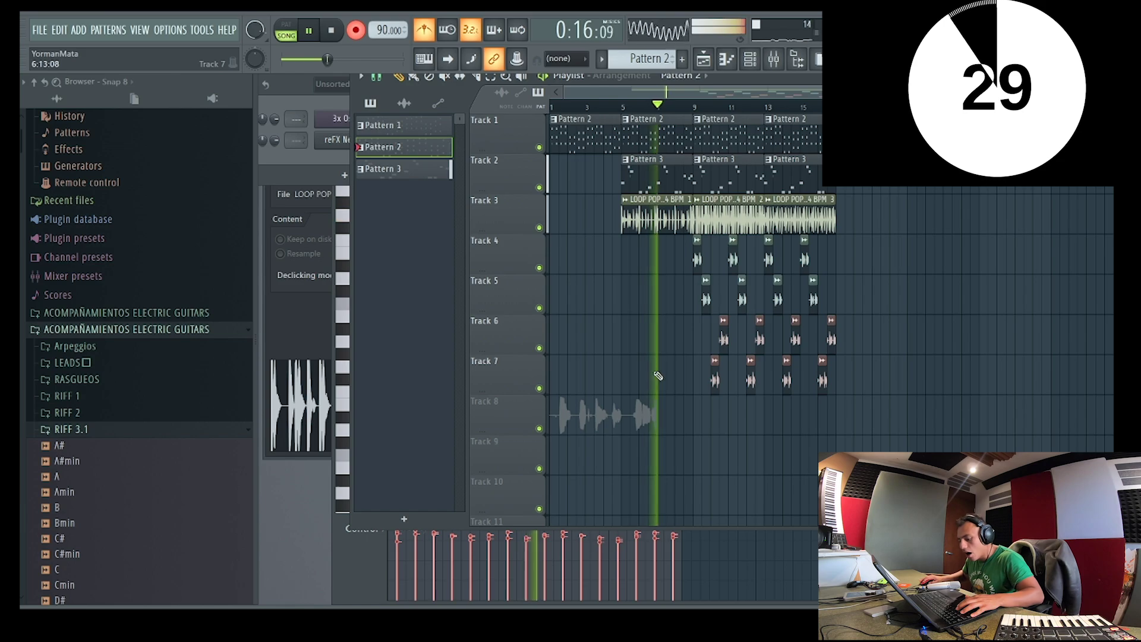
key("space")
key("F9")
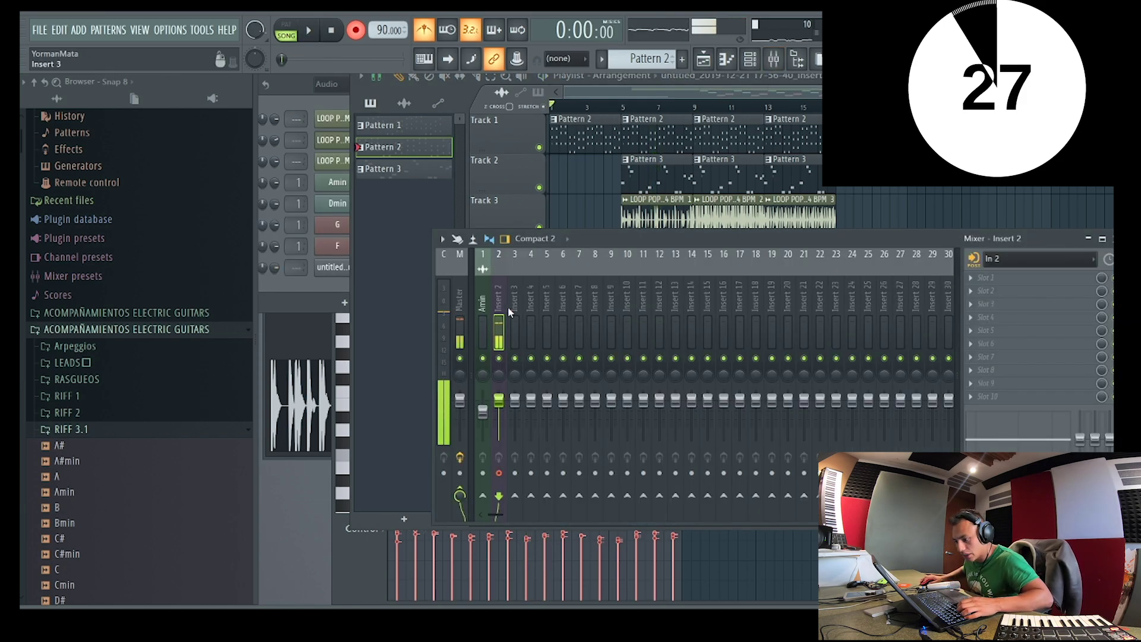
key("F9")
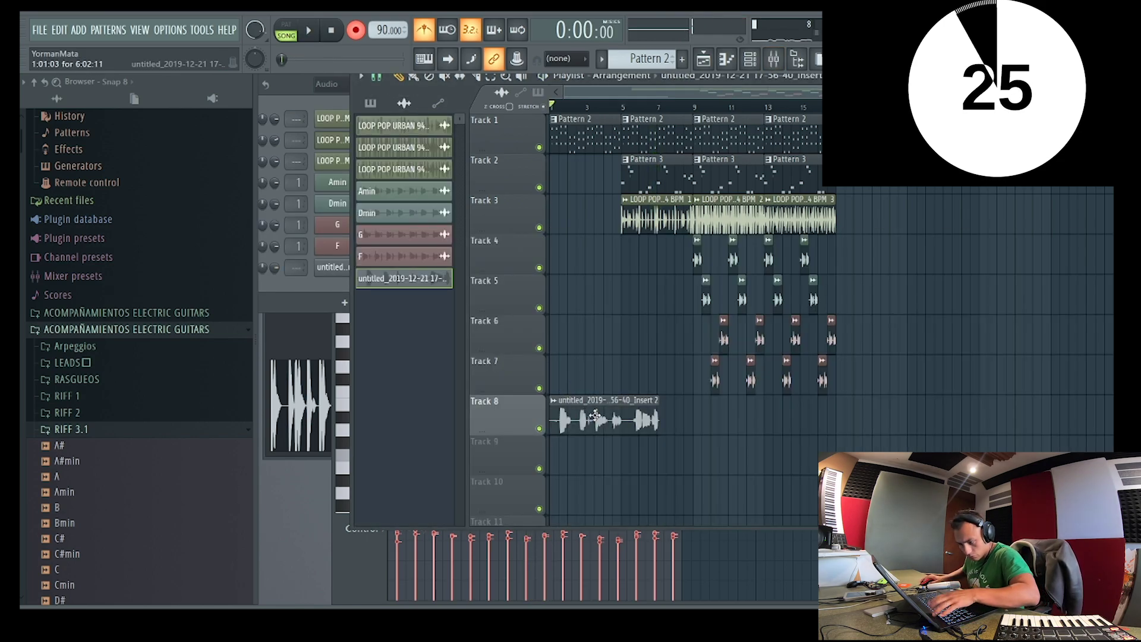
Route the recorded take to mixer insert 3 with Auto-Tune EFX, CLA Effects Stereo and ValhallaVintageVerb, and check the Auto-Tune EFX settings
key("F9")
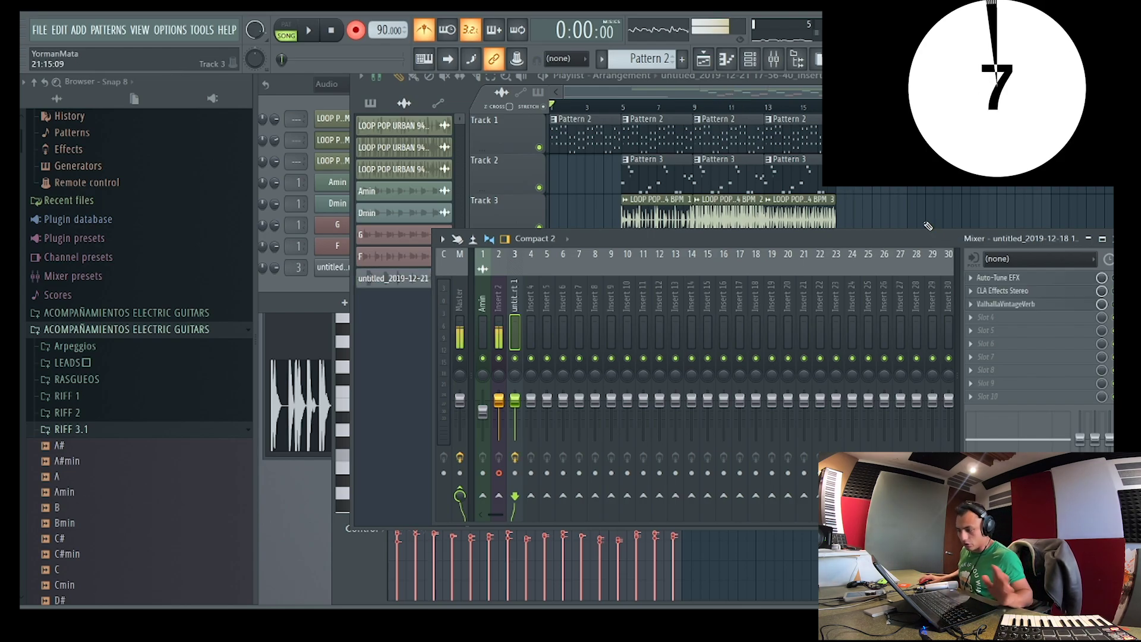
left_click_drag(1074, 233, 1029, 237)
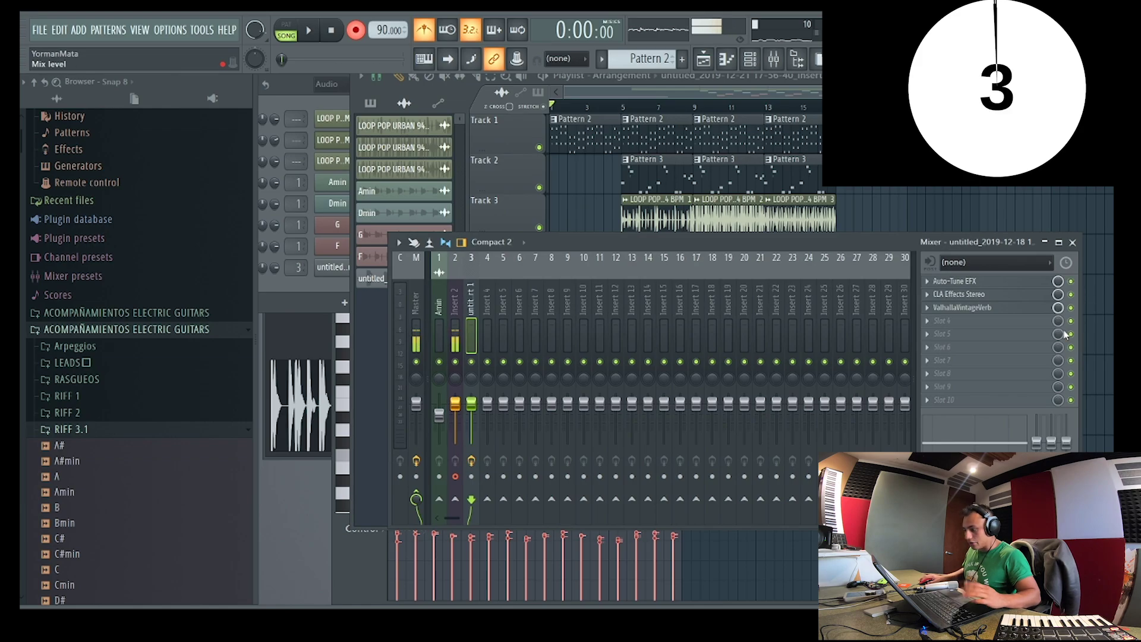
left_click(957, 281)
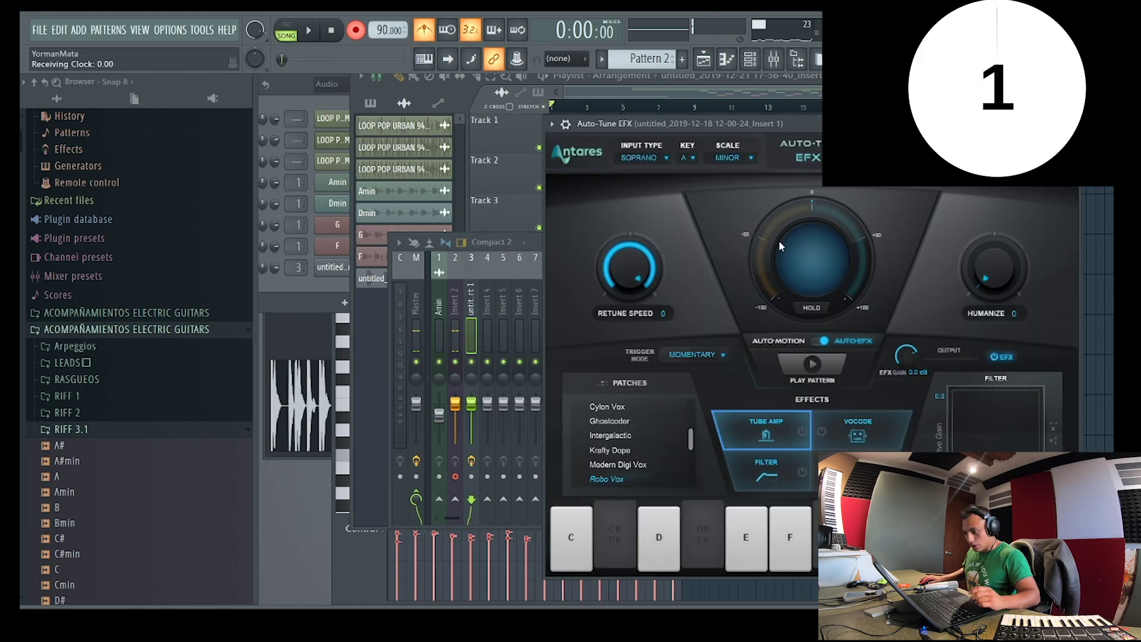
key("F12")
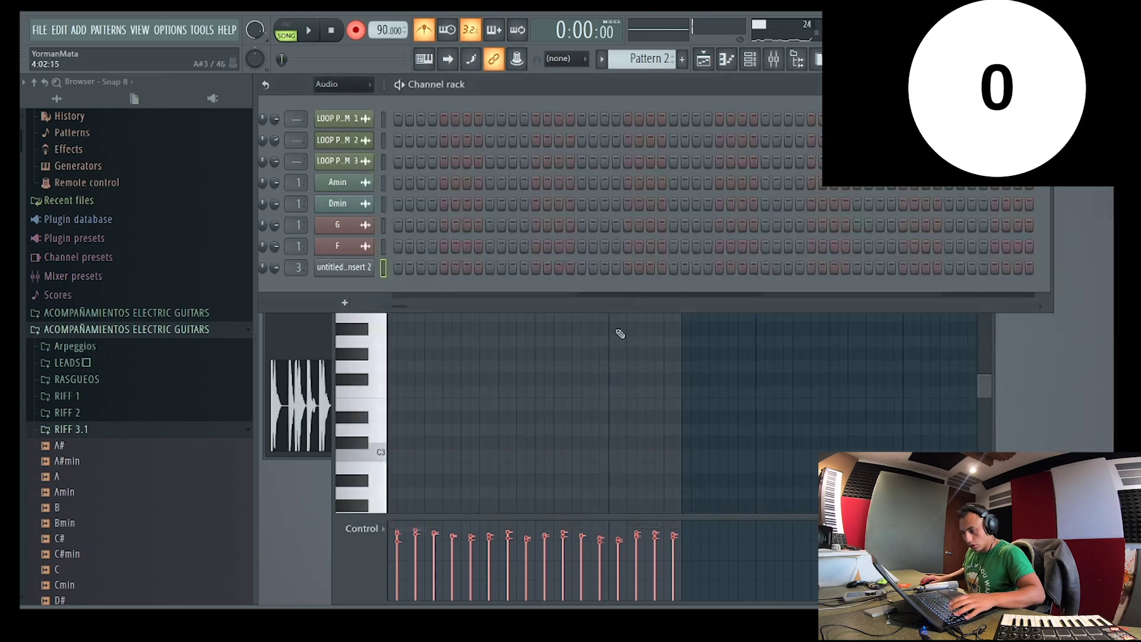
key("F5")
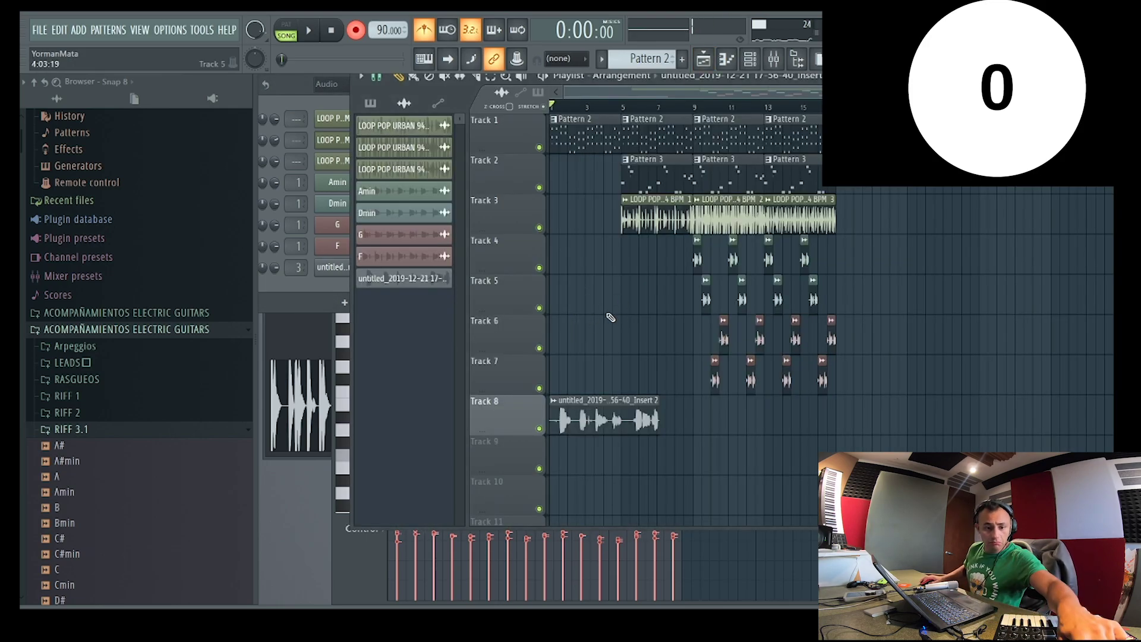
Trim the silent lead-in from the start of the recorded take on Track 8 and play the arrangement from the beginning
scroll(660, 285, "up", 3)
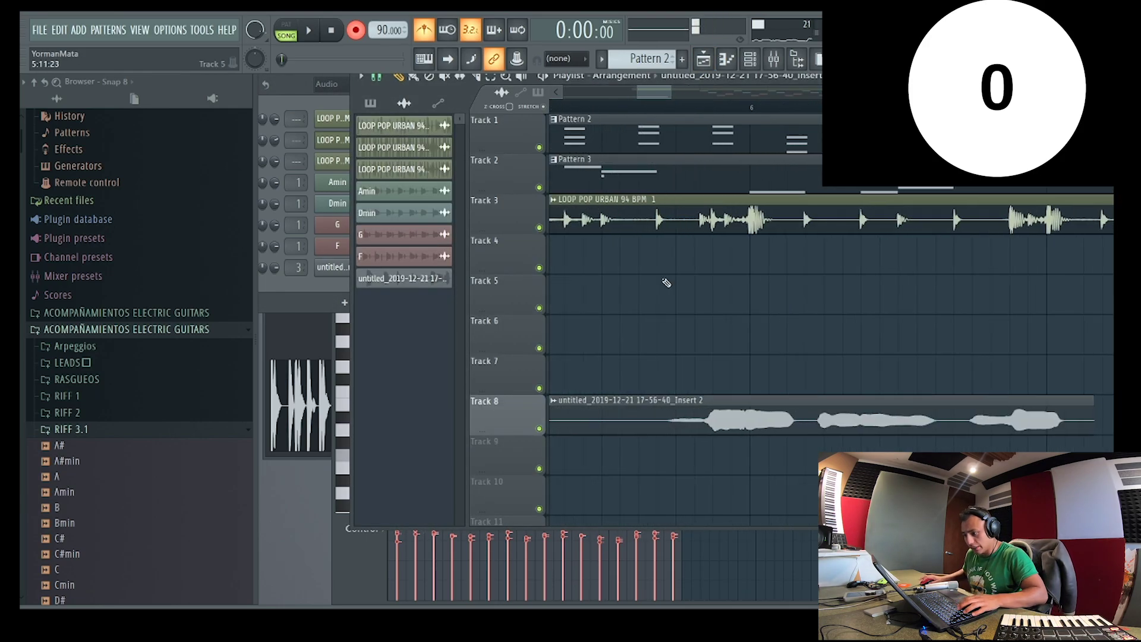
scroll(641, 154, "down", 3)
scroll(570, 129, "up", 4)
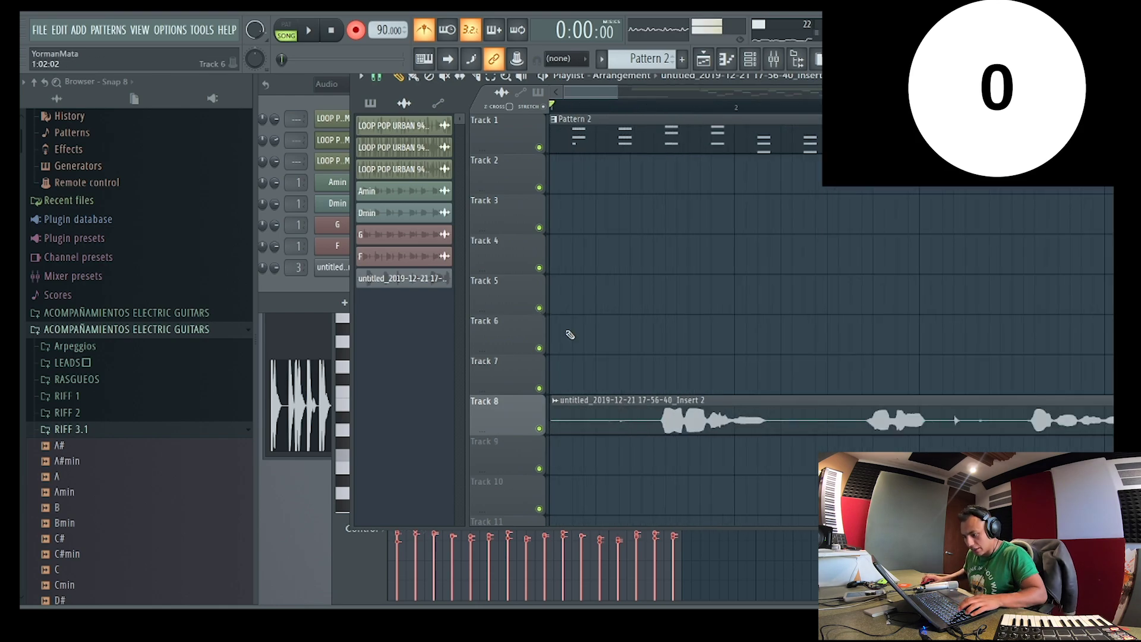
right_click(685, 425)
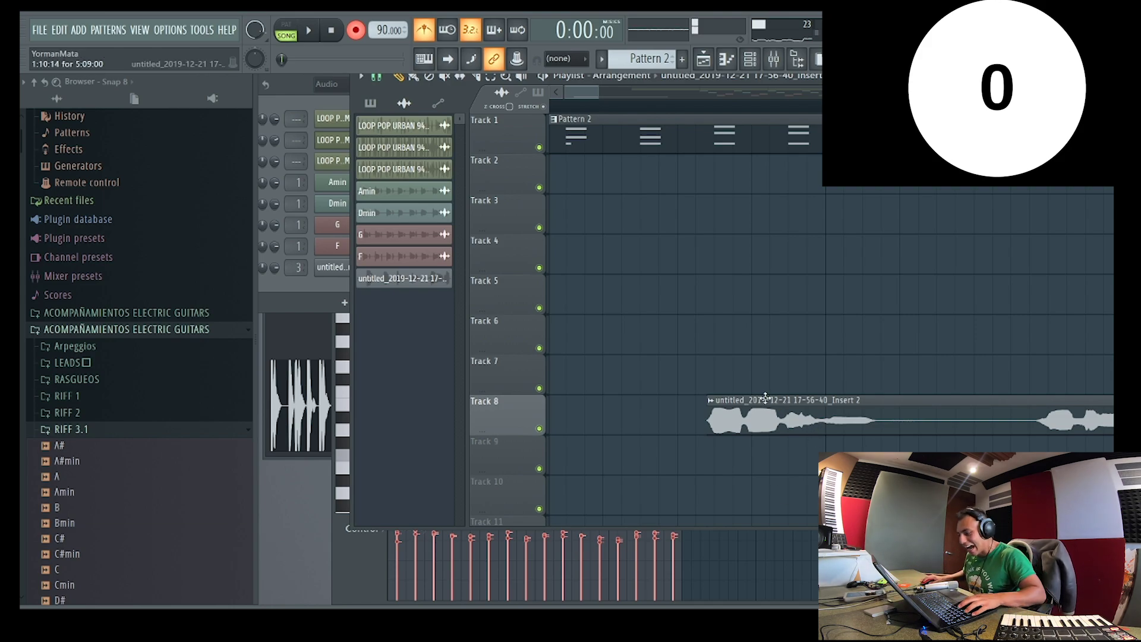
scroll(713, 368, "down", 4)
key("space")
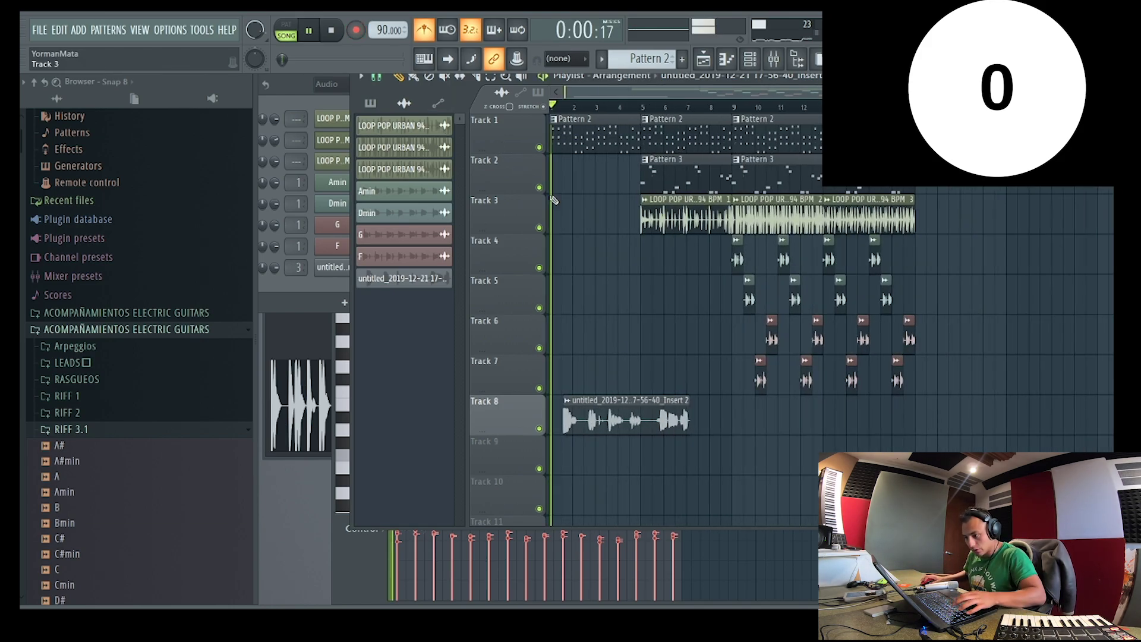
scroll(576, 308, "up", 4)
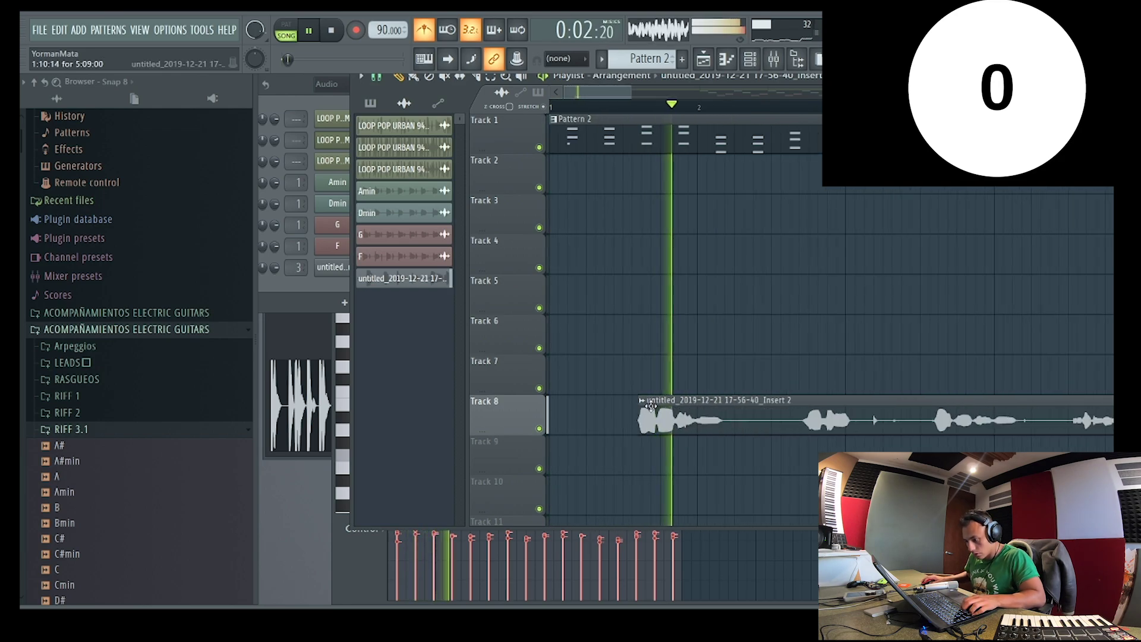
scroll(684, 431, "down", 4)
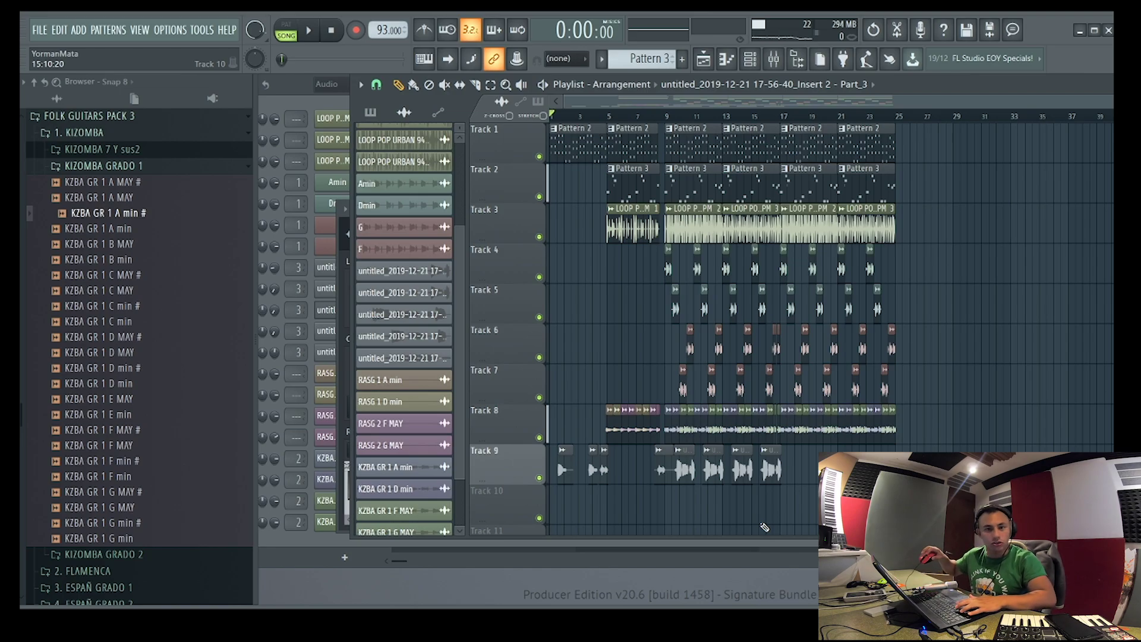
Play the arrangement and shorten the tail of the second vocal clip on Track 9, just before bar 4.5
key("space")
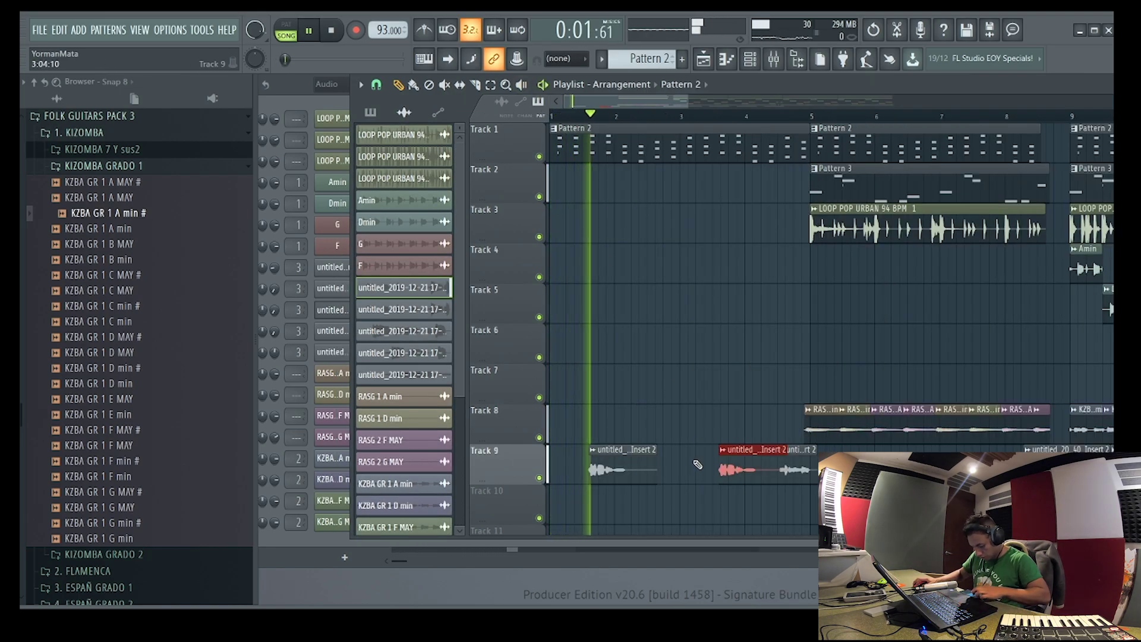
left_click(755, 470)
right_click(762, 478)
scroll(751, 454, "up", 2)
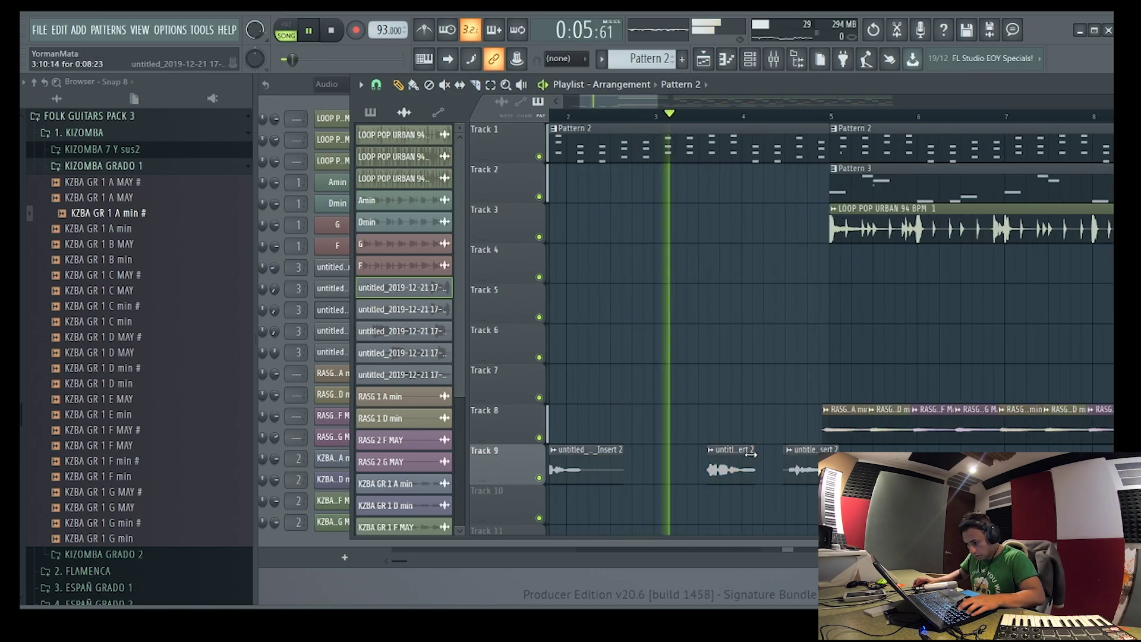
scroll(749, 449, "down", 5)
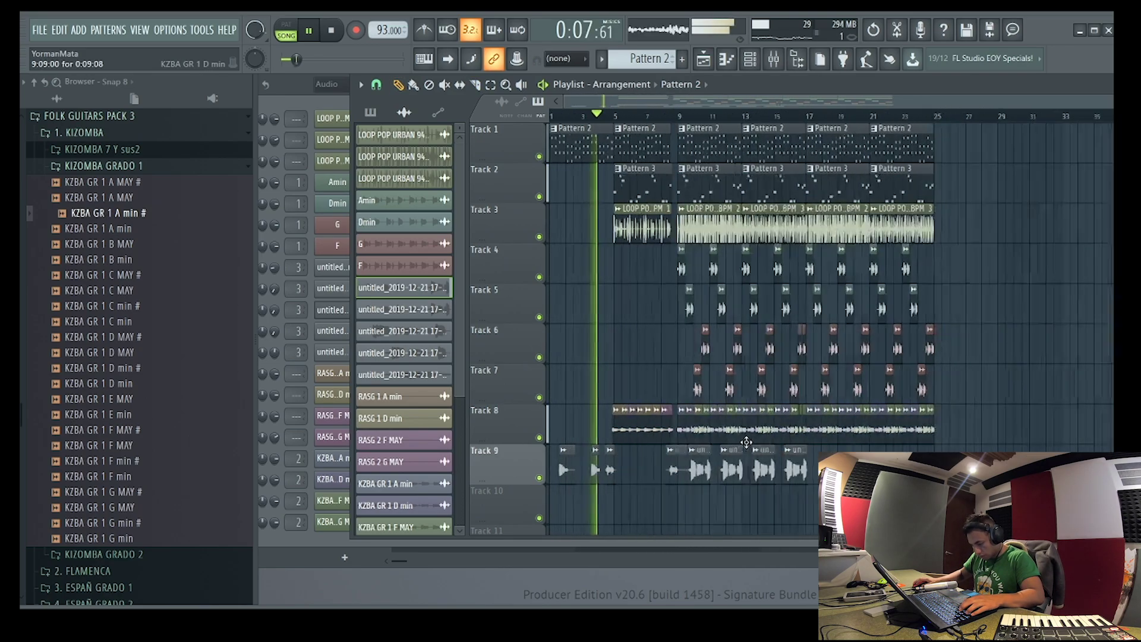
Delete the Track 9 vocal clips around bars 12 and 14 and move the clip around bar 10 to about bar 12
scroll(747, 442, "down", 1)
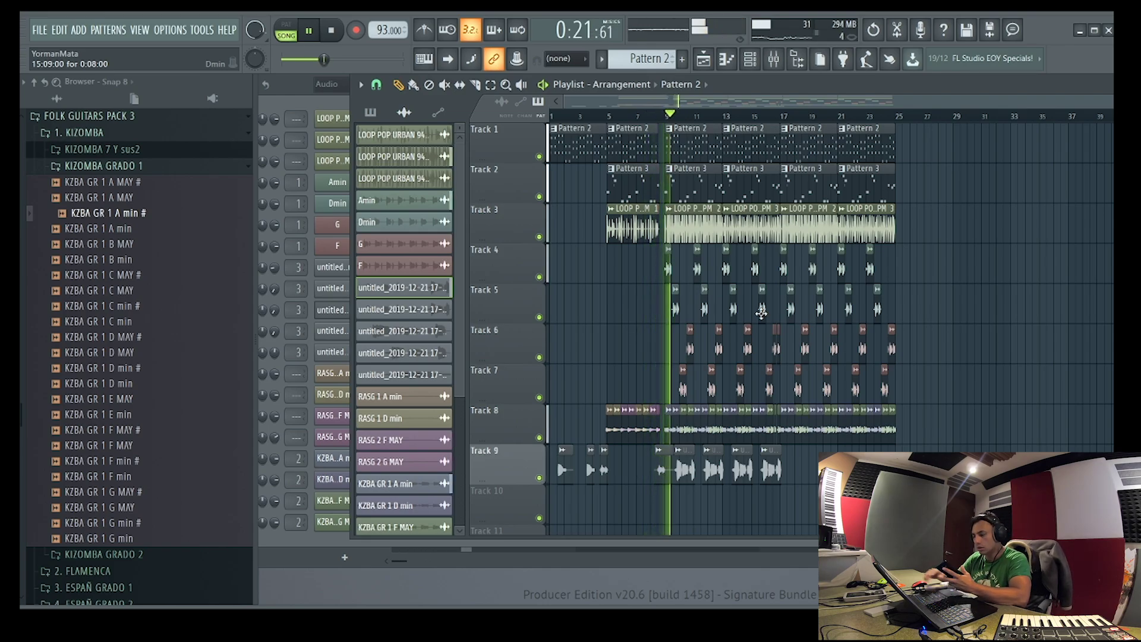
left_click(700, 221)
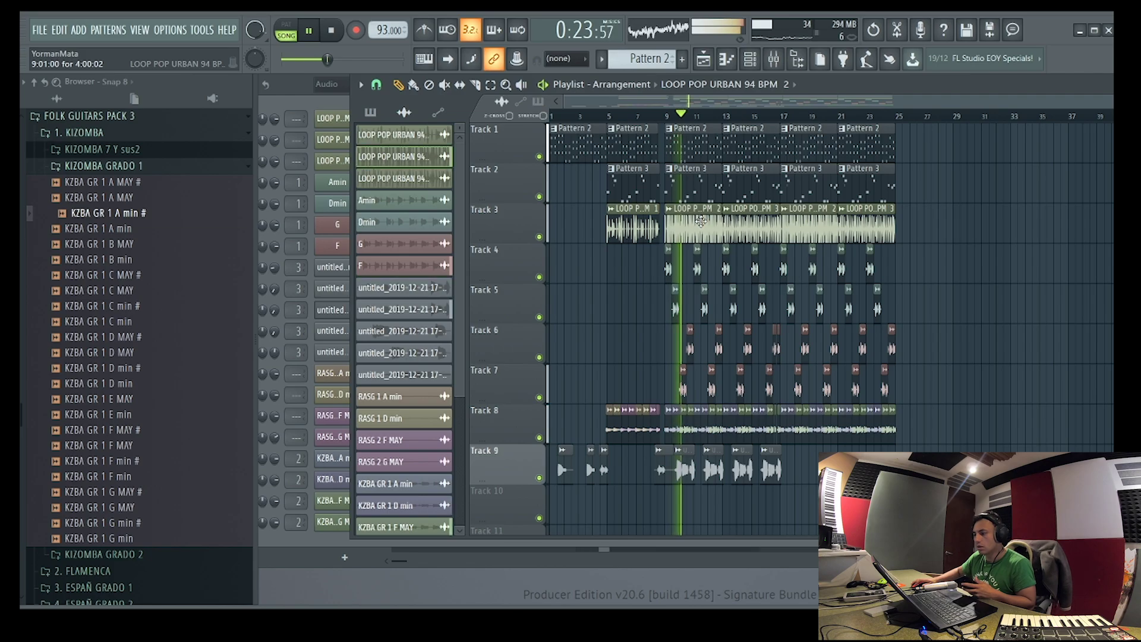
left_click(701, 220)
left_click(793, 470)
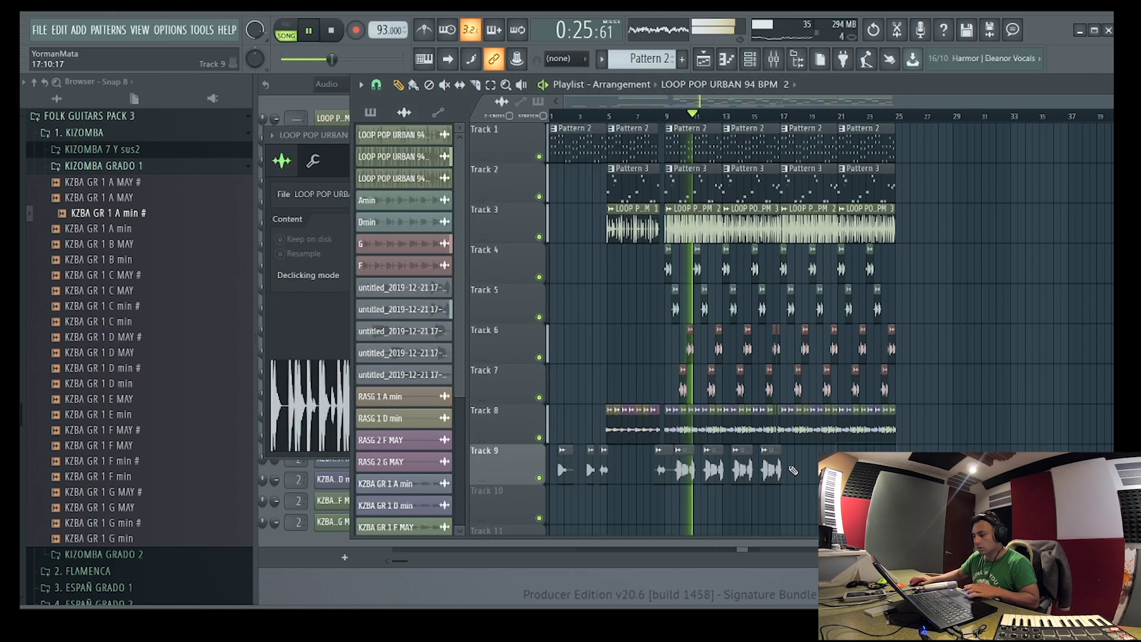
right_click(713, 470)
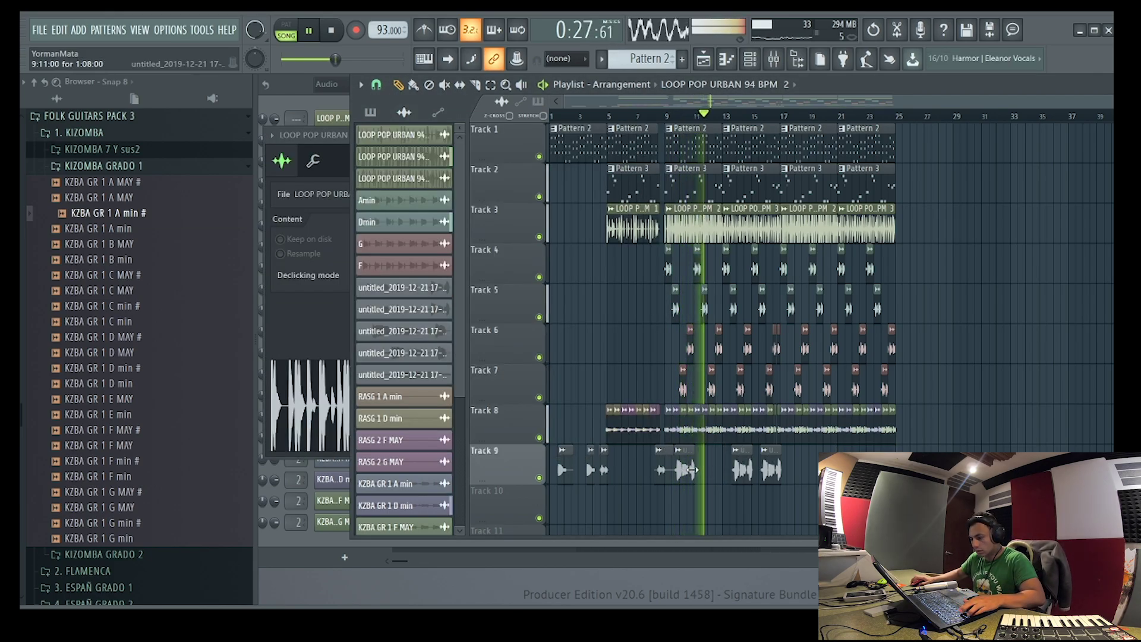
left_click_drag(691, 470, 719, 470)
right_click(741, 470)
scroll(742, 465, "up", 2)
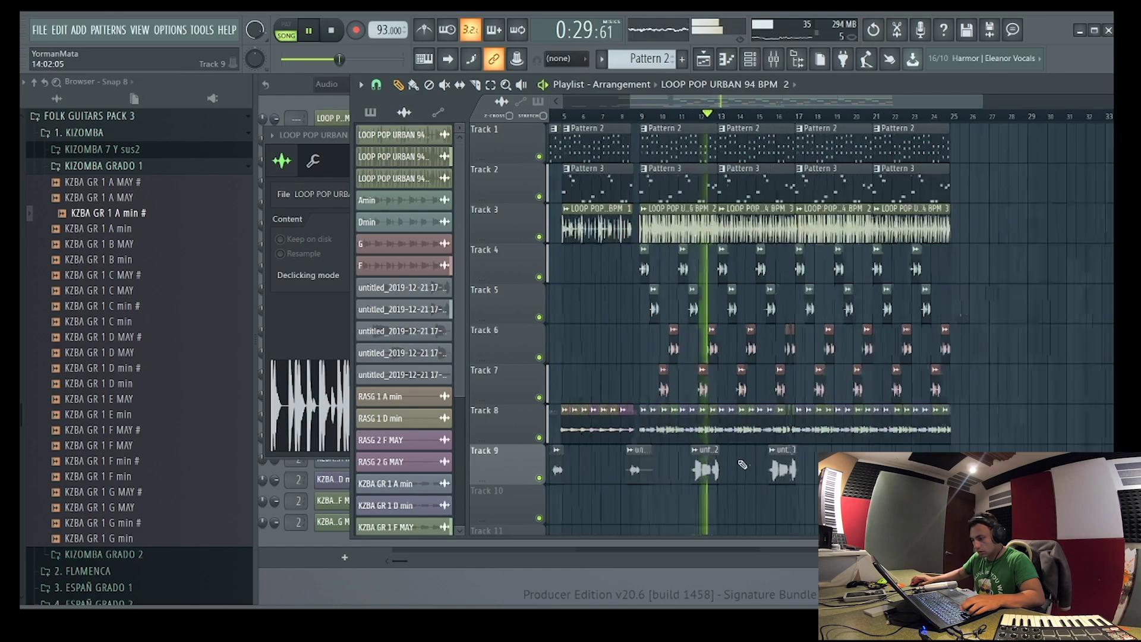
scroll(742, 465, "up", 2)
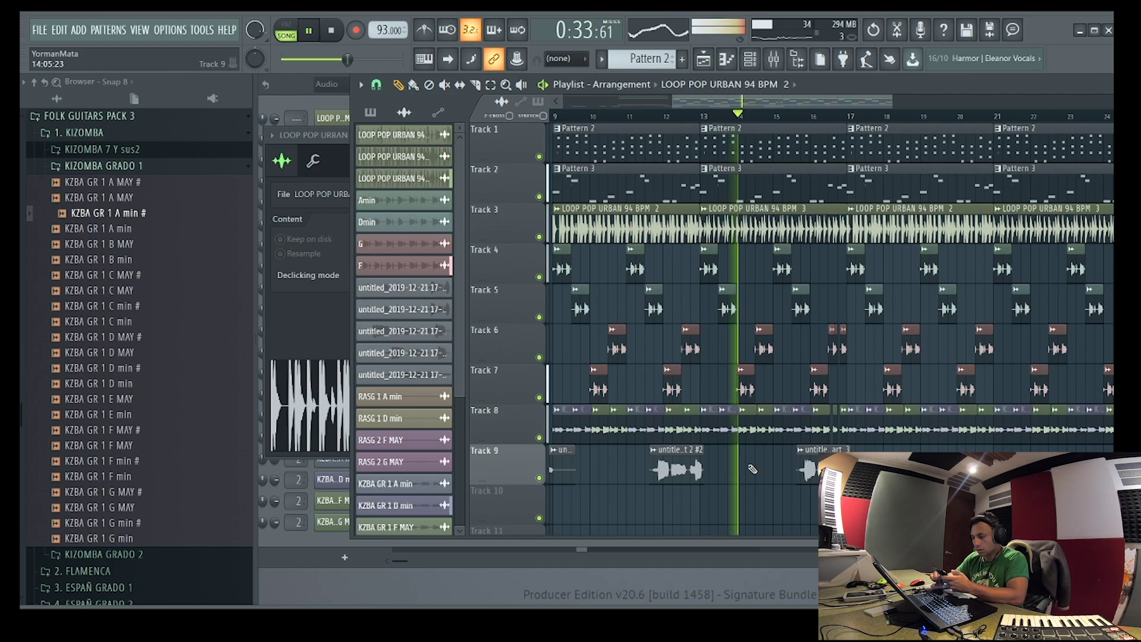
scroll(711, 287, "down", 3)
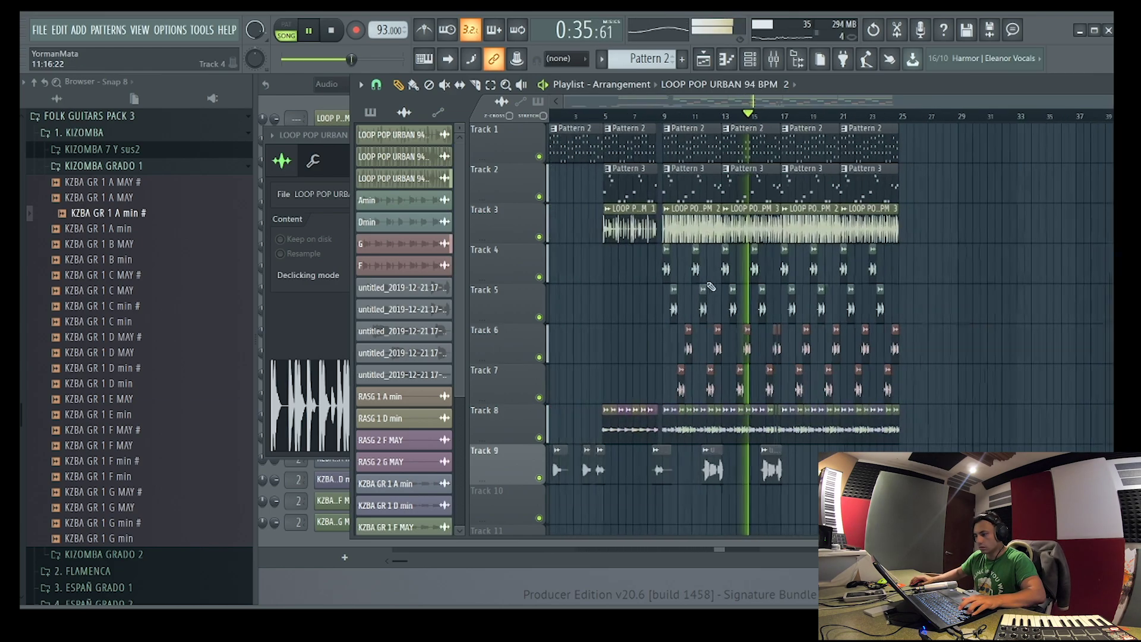
Lower the volume of the Amin guitar insert slightly in the mixer during playback
key("F9")
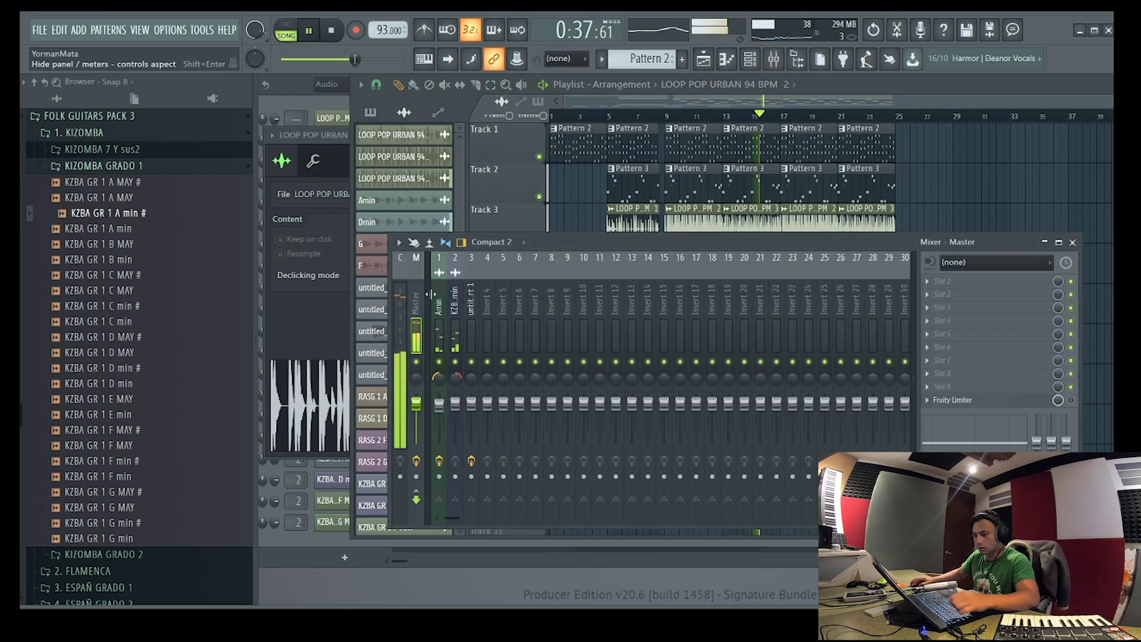
left_click(452, 414)
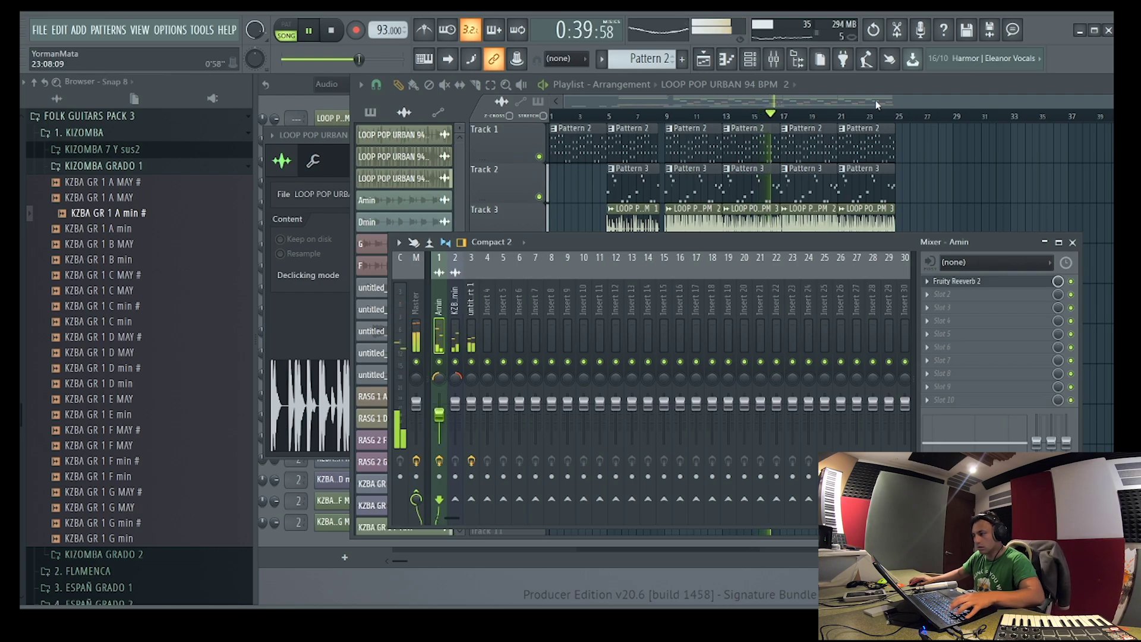
key("F9")
Slice out a short segment of the LOOP POP URBAN 94 BPM 2 clip on Track 3 just before bar 18
scroll(781, 241, "up", 5)
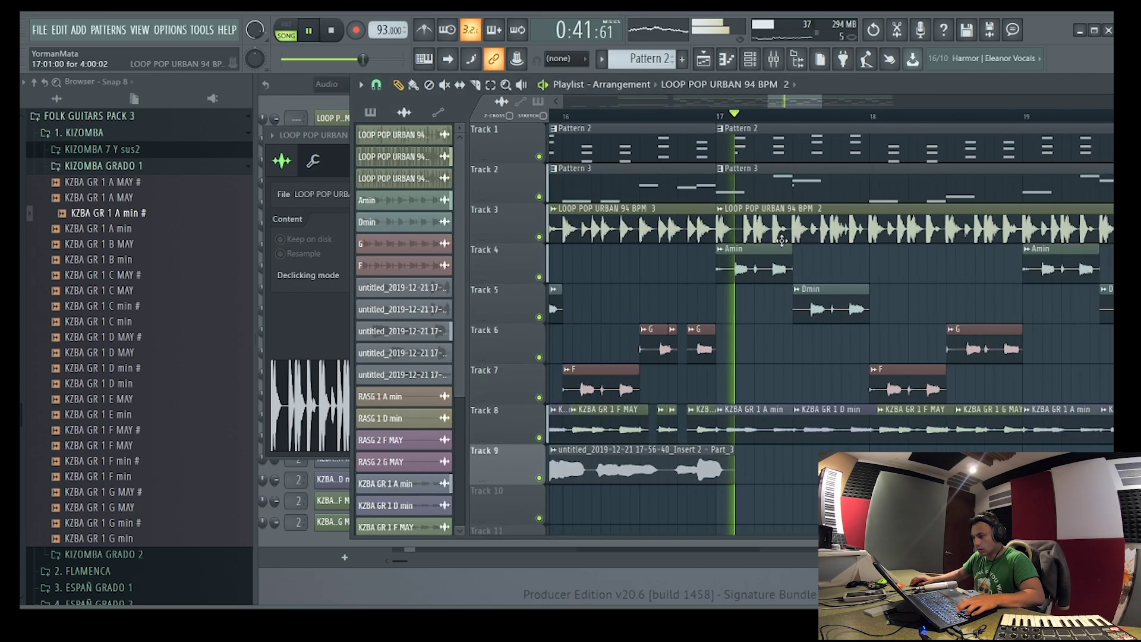
scroll(781, 241, "up", 2)
left_click_drag(826, 232, 849, 234)
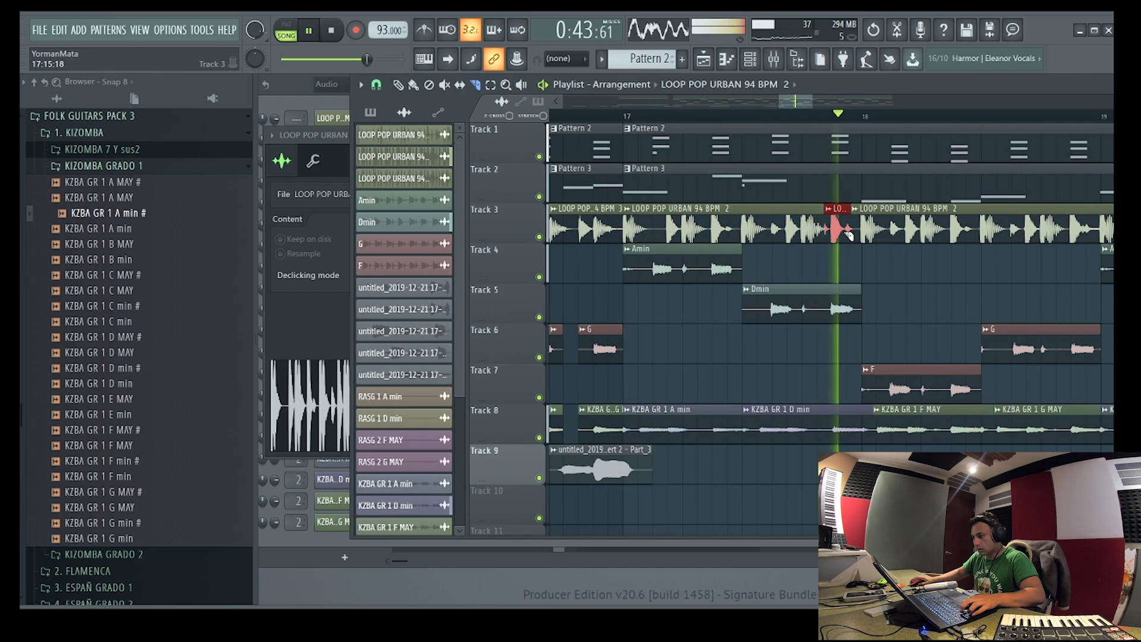
Cut the clips on Tracks 1, 2 and 3 from about the middle of bar 20 up to bar 21 to create a break
scroll(856, 228, "up", 1)
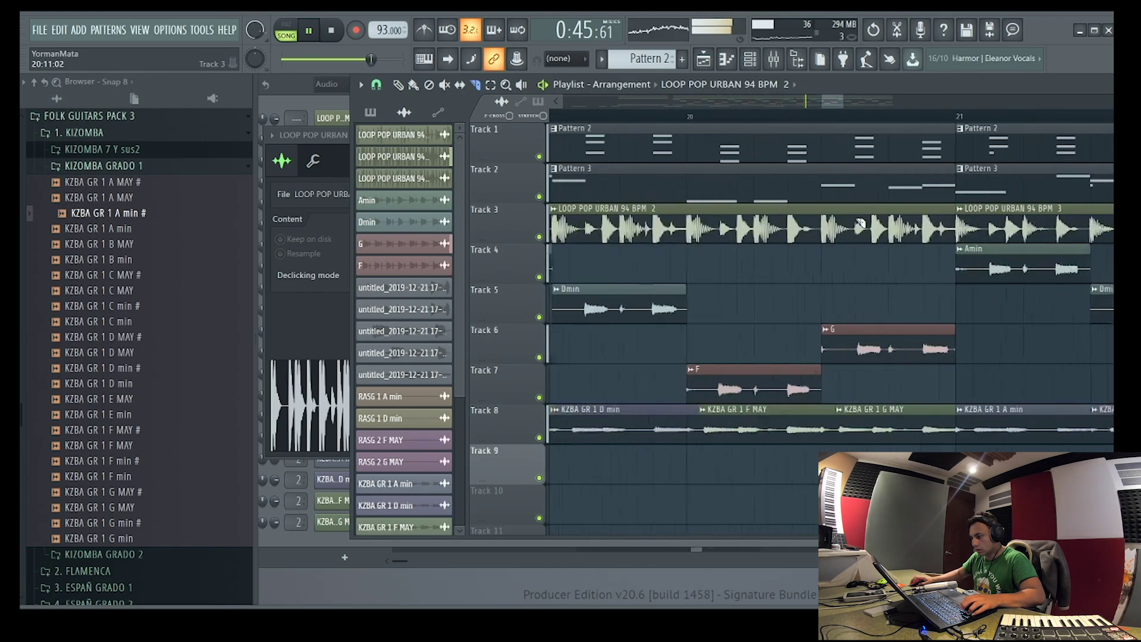
scroll(859, 222, "up", 1)
left_click_drag(858, 257, 858, 257)
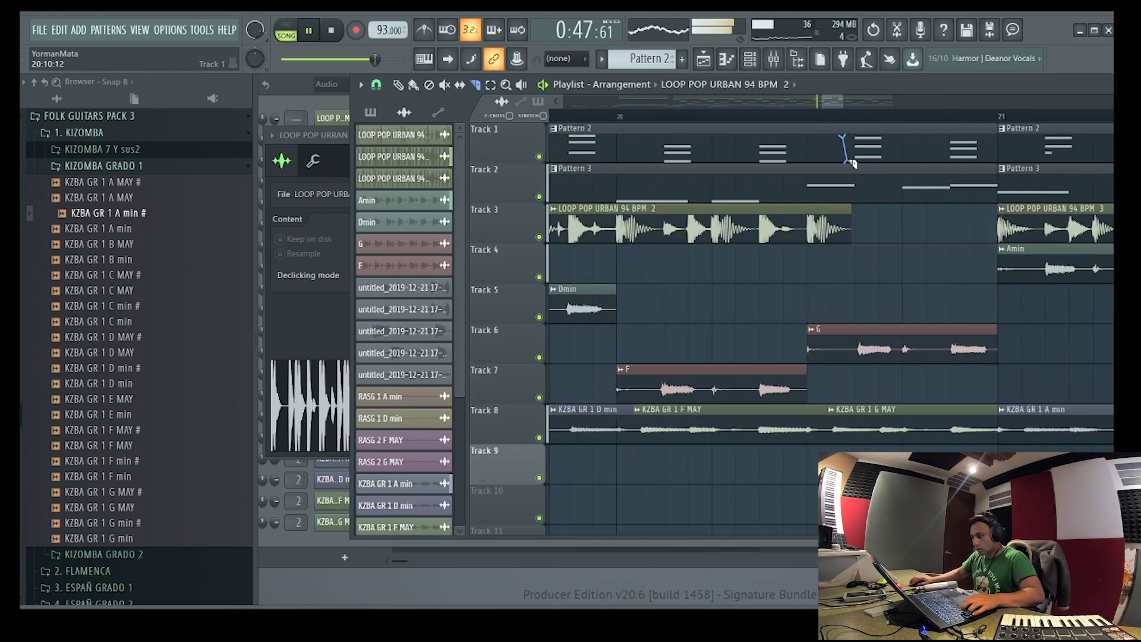
left_click_drag(847, 126, 886, 153)
key("Delete")
Remove the parts of the G clip on Track 6 and the KZBA GR 1 G MAY clip on Track 8 that fill the break before bar 21
left_click_drag(847, 327, 999, 357)
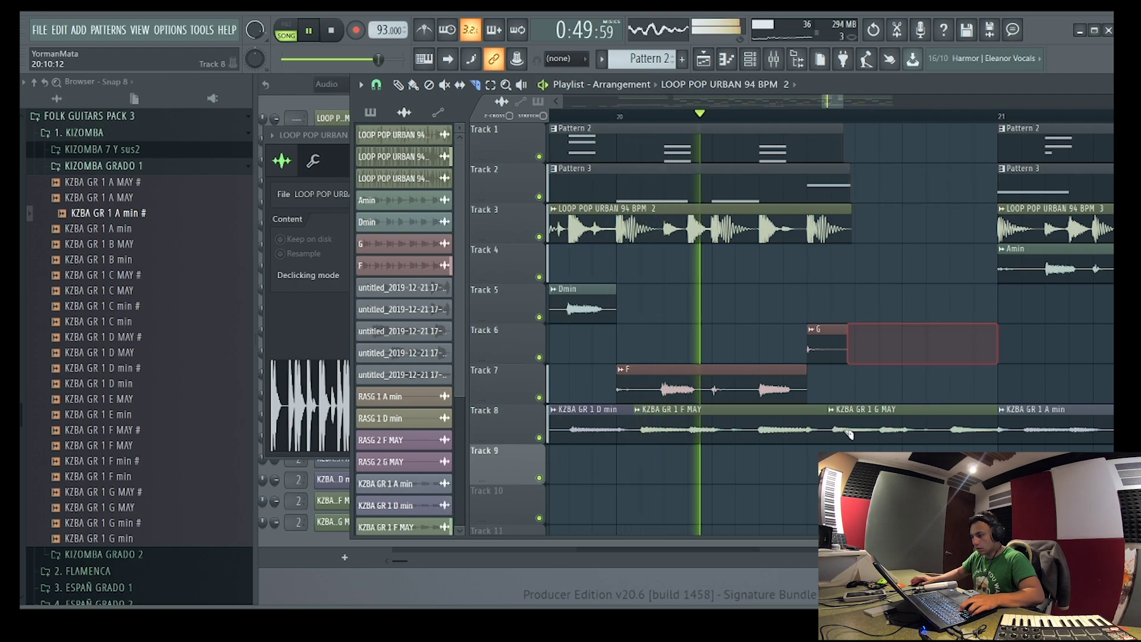
key("Delete")
left_click_drag(827, 410, 1019, 439)
key("Delete")
Duplicate all clips from bar 5 to bar 25 on Tracks 1 to 9 so the section repeats from bar 25, audition it and stop playback
scroll(890, 438, "down", 5)
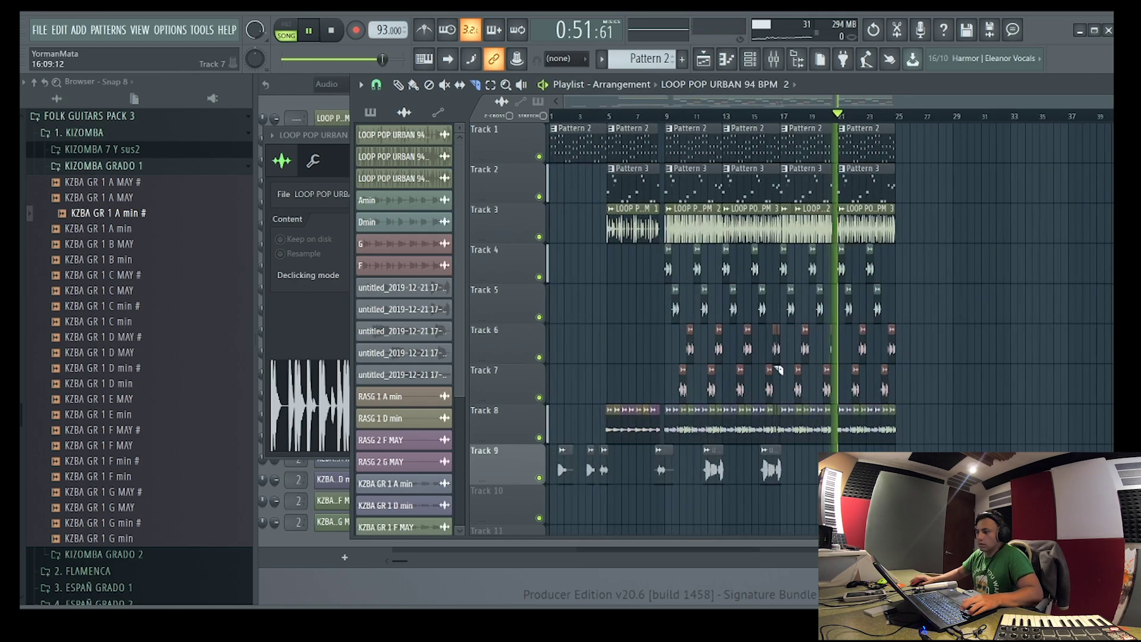
left_click_drag(905, 484, 605, 122)
scroll(896, 271, "up", 5)
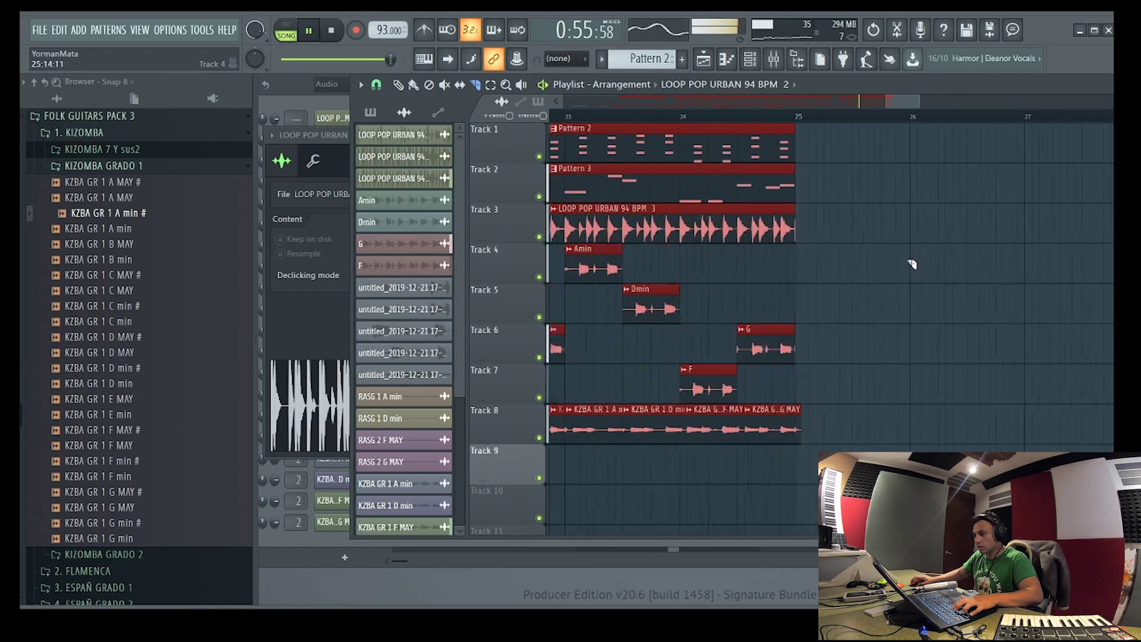
key("ctrl+b")
scroll(815, 256, "down", 5)
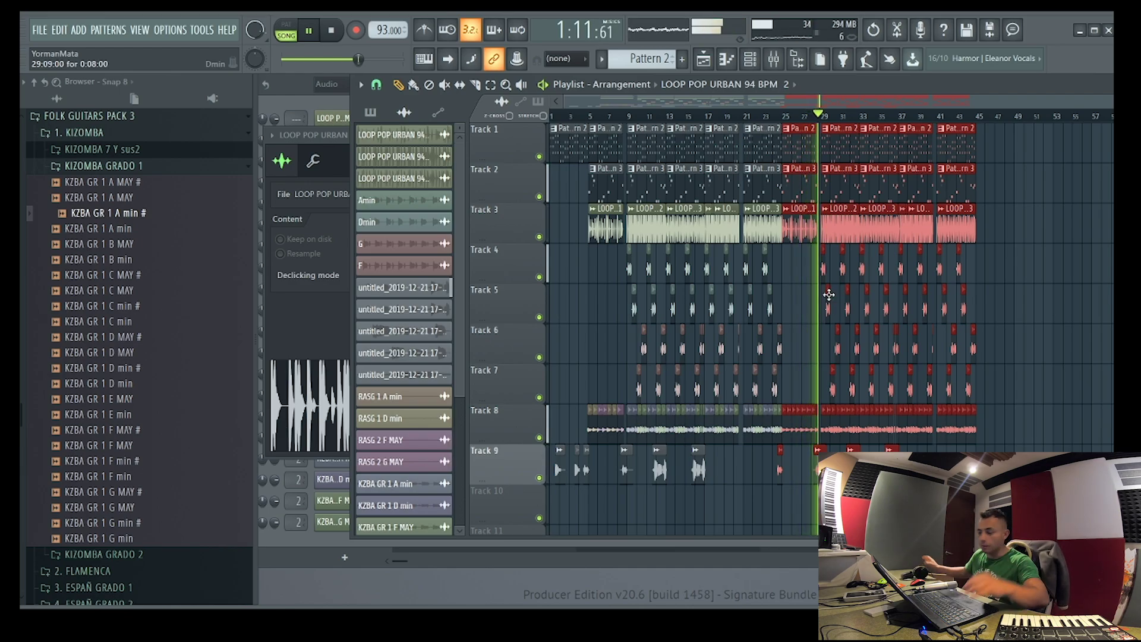
key("space")
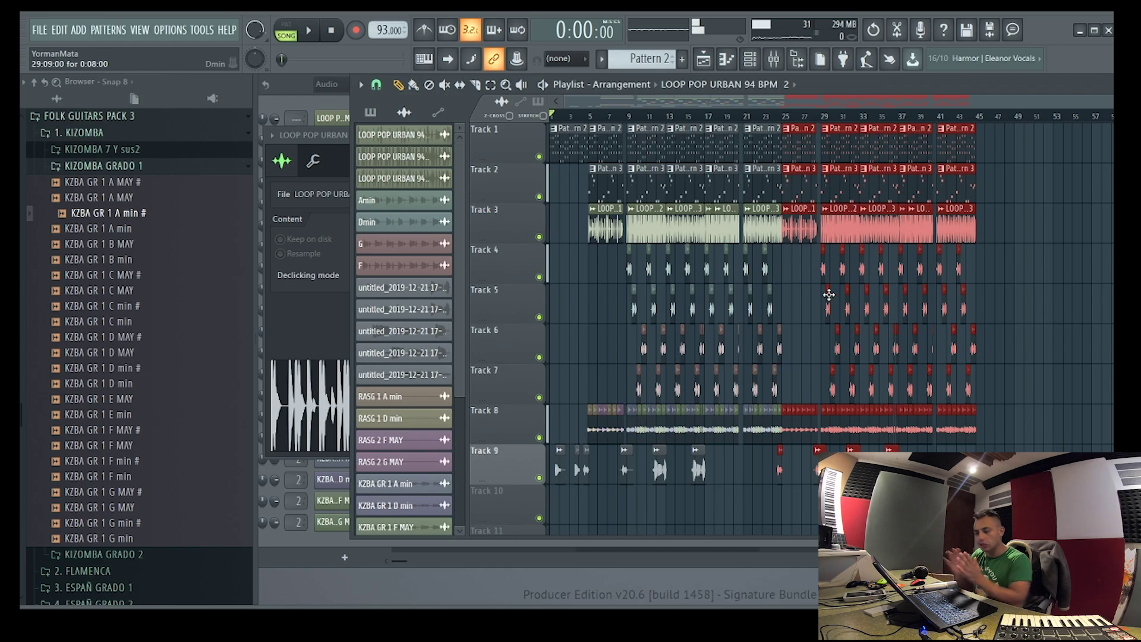